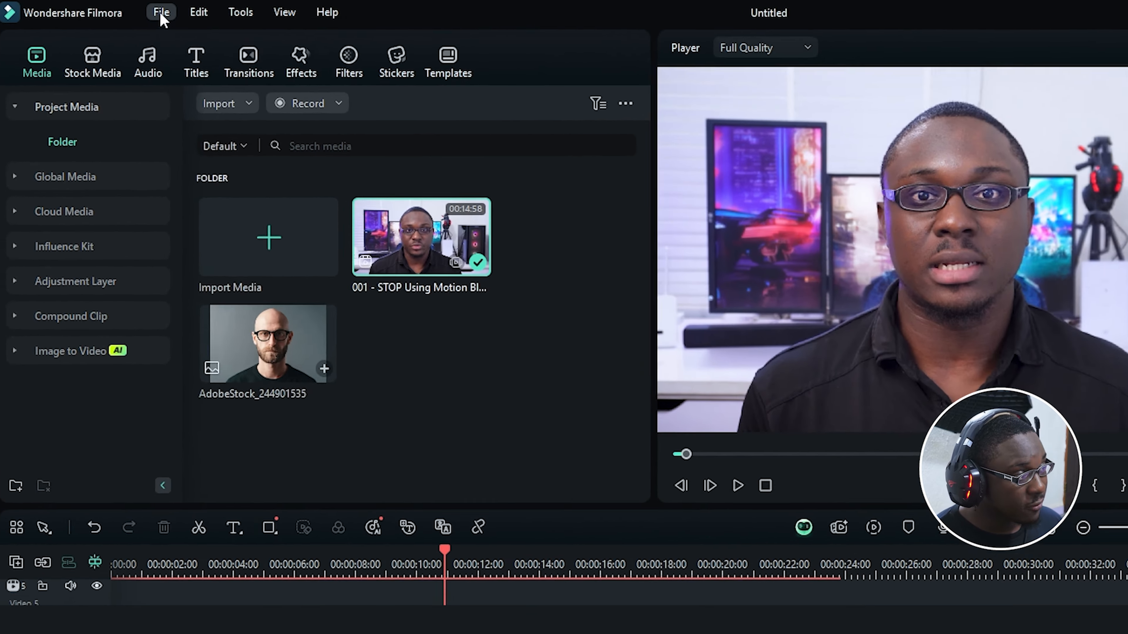
Step: Enable hardware acceleration for rendering and playback in Performance preferences and check the graphics card
{"action": "left_click", "coordinate": [113, 12]}
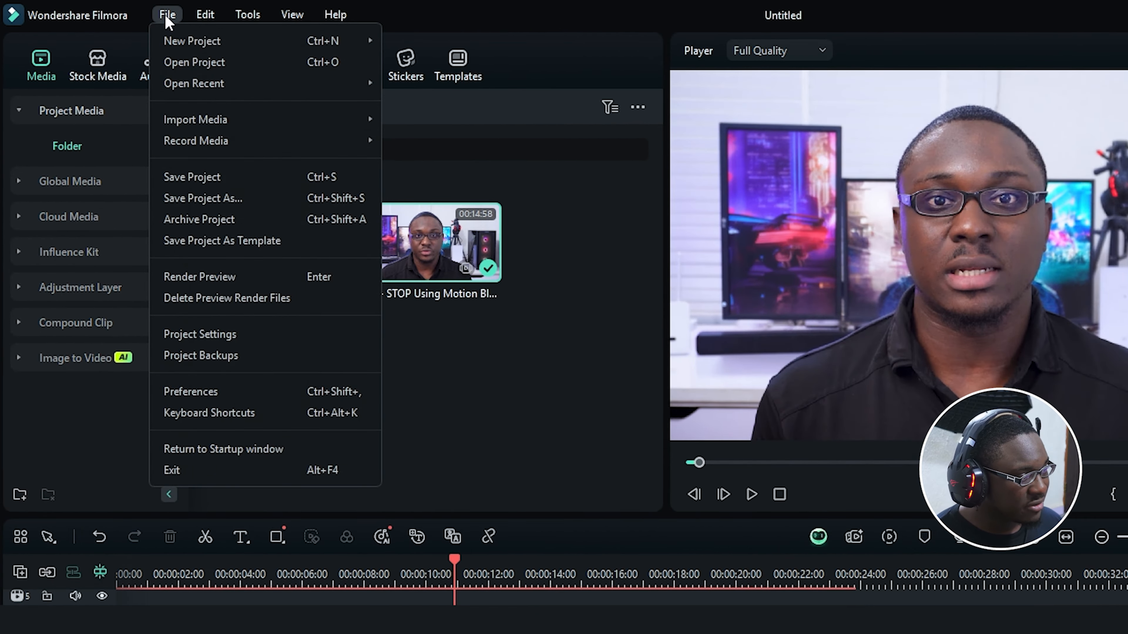
{"action": "left_click", "coordinate": [191, 391]}
{"action": "left_click", "coordinate": [650, 106]}
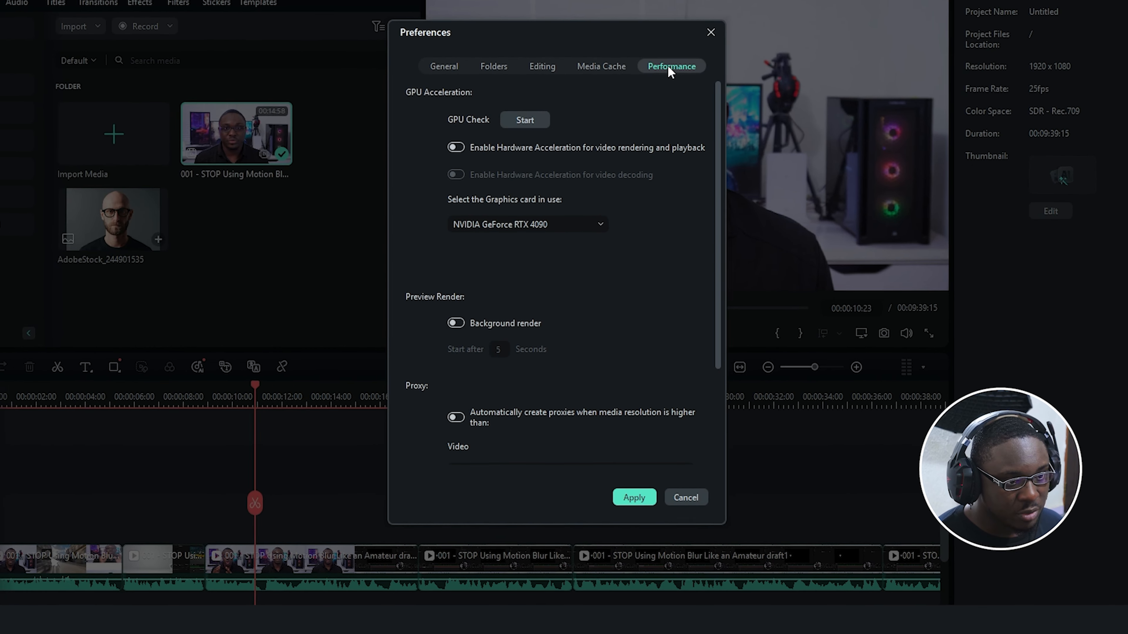
{"action": "left_click", "coordinate": [456, 147]}
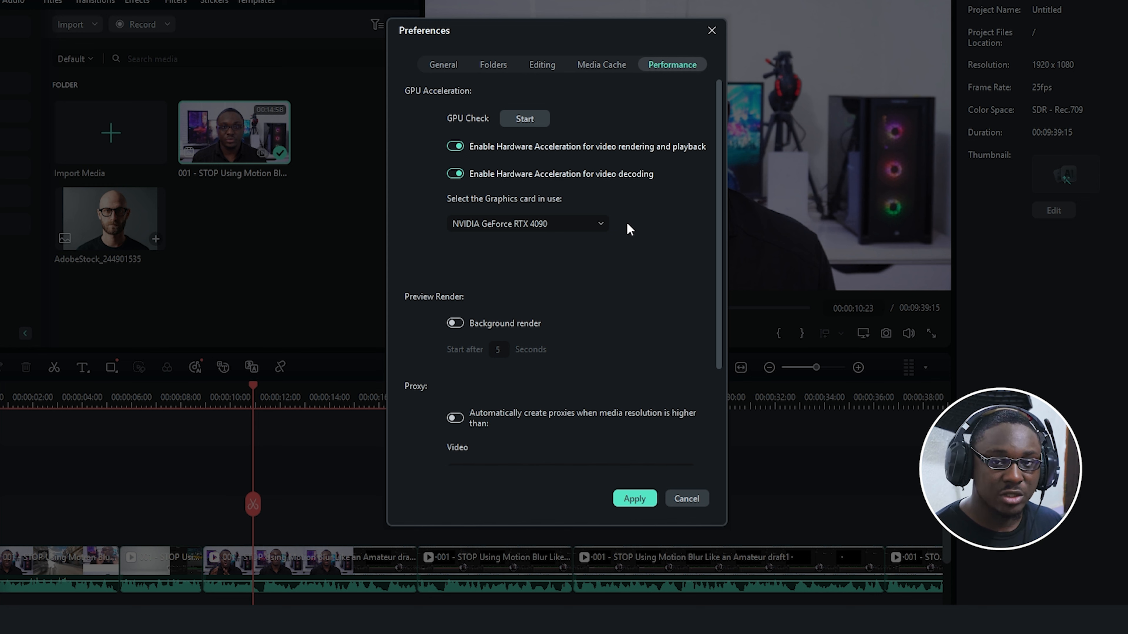
{"action": "left_click", "coordinate": [581, 225]}
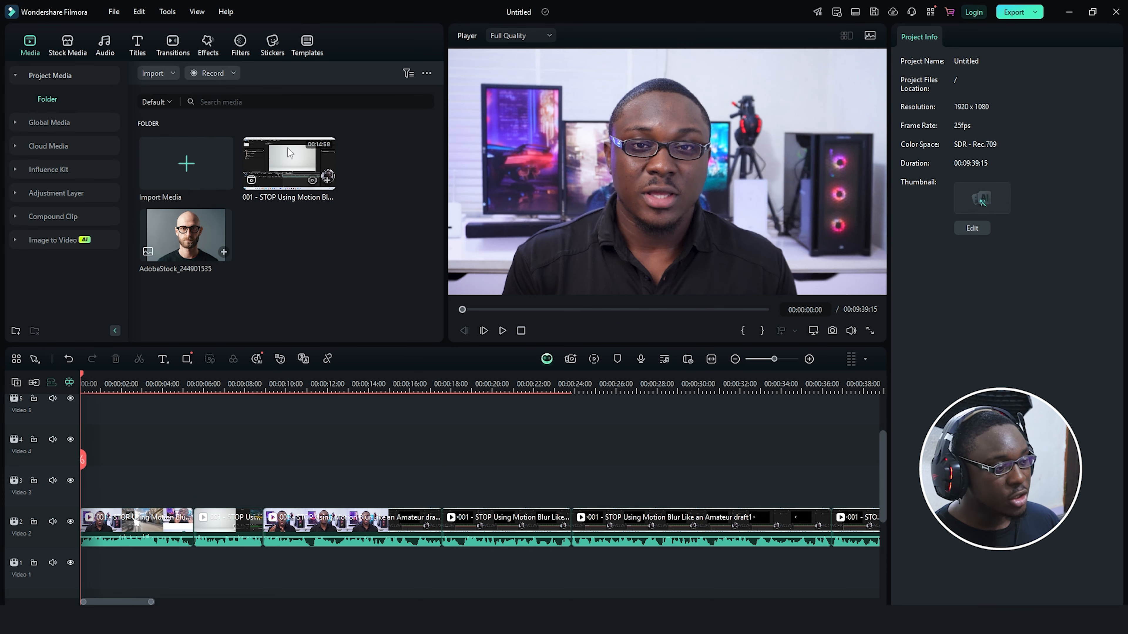
Step: Create a proxy file for the main video
{"action": "right_click", "coordinate": [297, 155]}
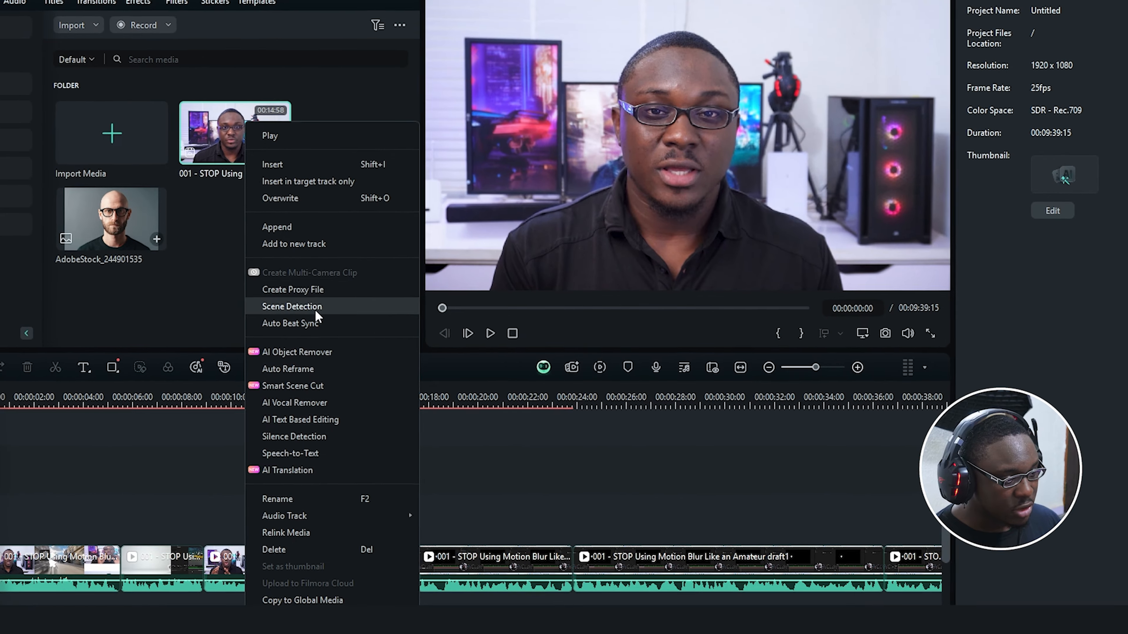
{"action": "left_click", "coordinate": [359, 295]}
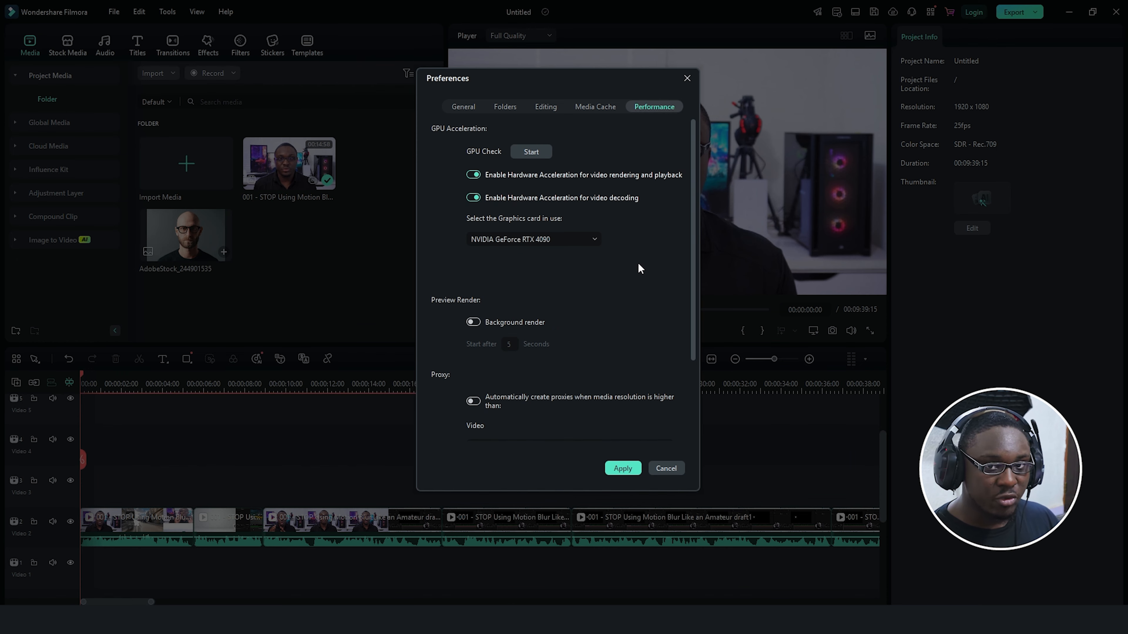
{"action": "left_click_drag", "start_coordinate": [694, 244], "coordinate": [698, 323]}
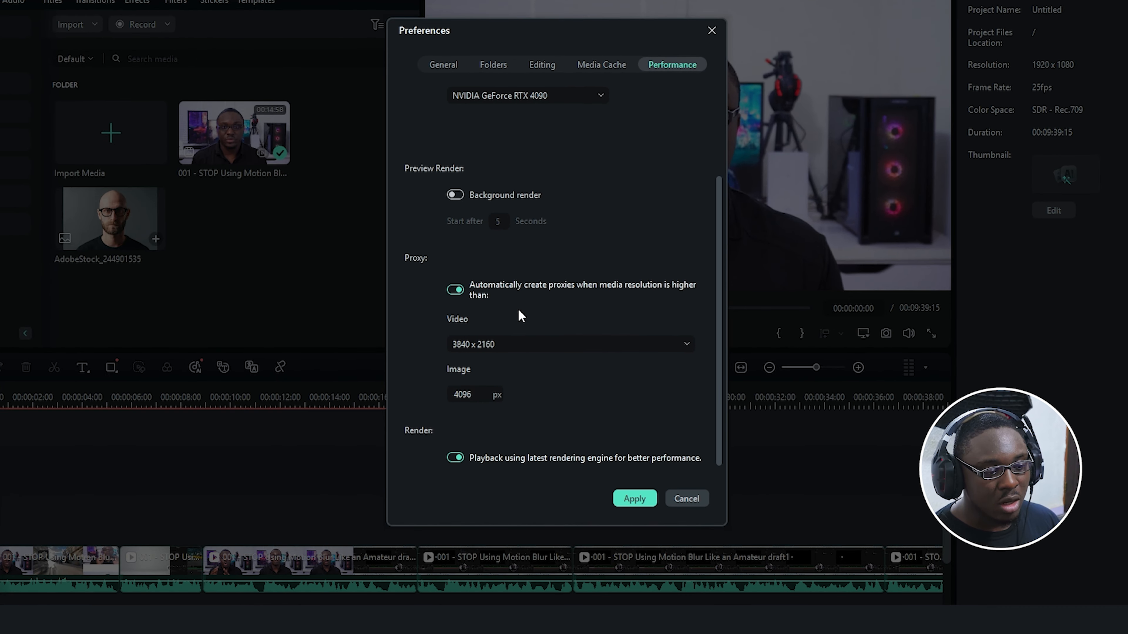
Step: Auto-create proxies for footage above 1920 x 1080, then drag AdobeStock_244901535 onto Video 3
{"action": "left_click", "coordinate": [539, 344]}
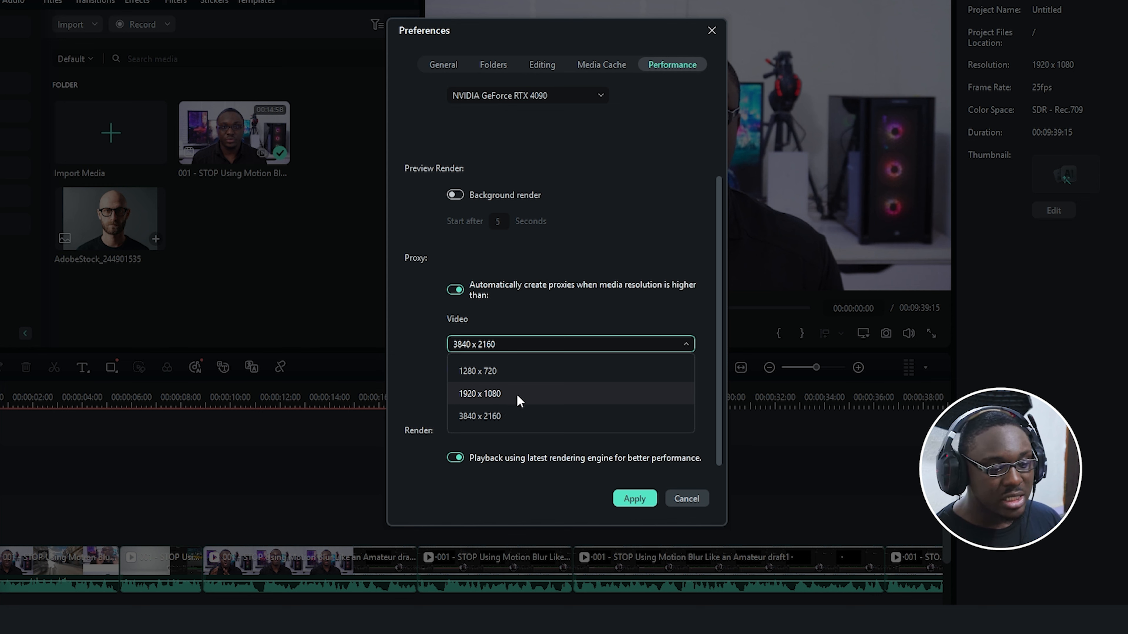
{"action": "left_click", "coordinate": [498, 395]}
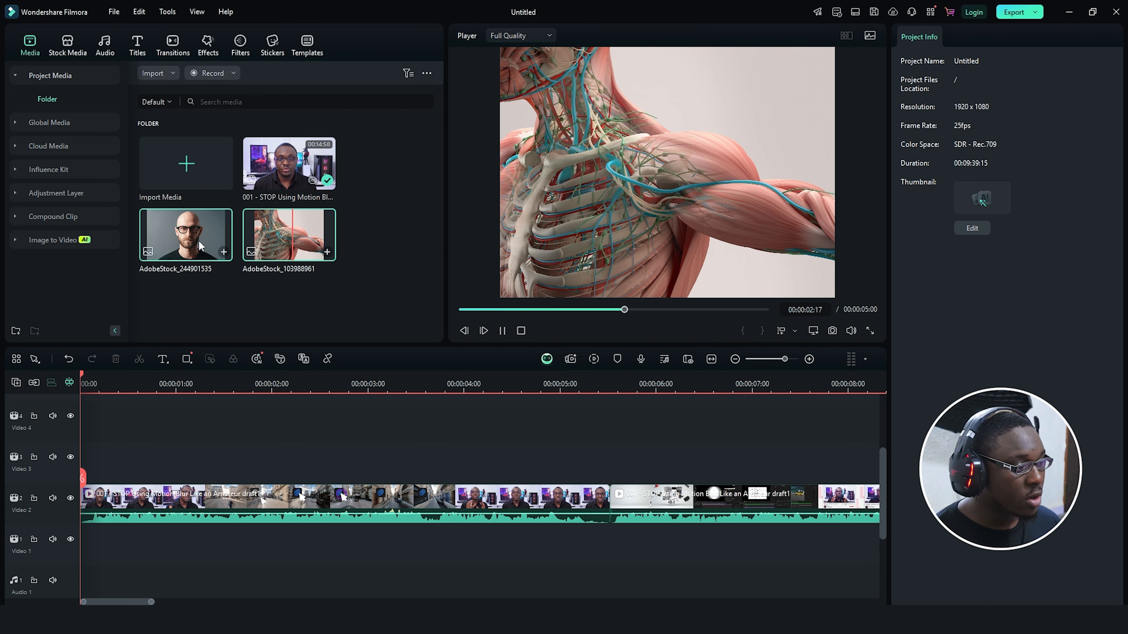
{"action": "left_click_drag", "start_coordinate": [200, 246], "coordinate": [194, 473]}
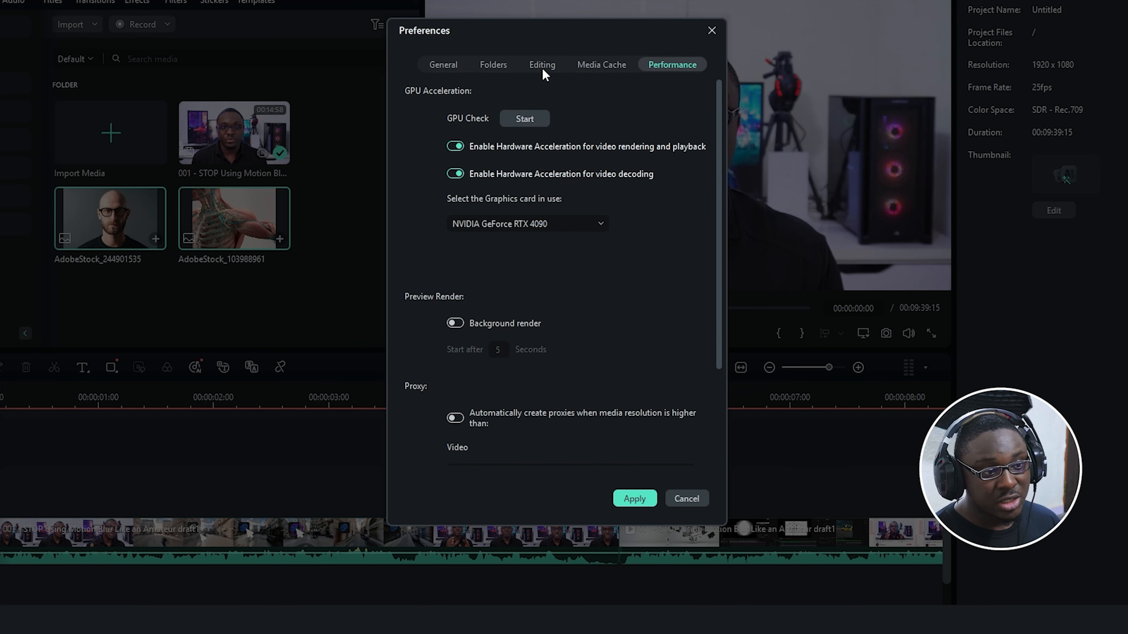
Step: Set the default photo duration to 5.0 seconds in Editing preferences
{"action": "left_click", "coordinate": [544, 67]}
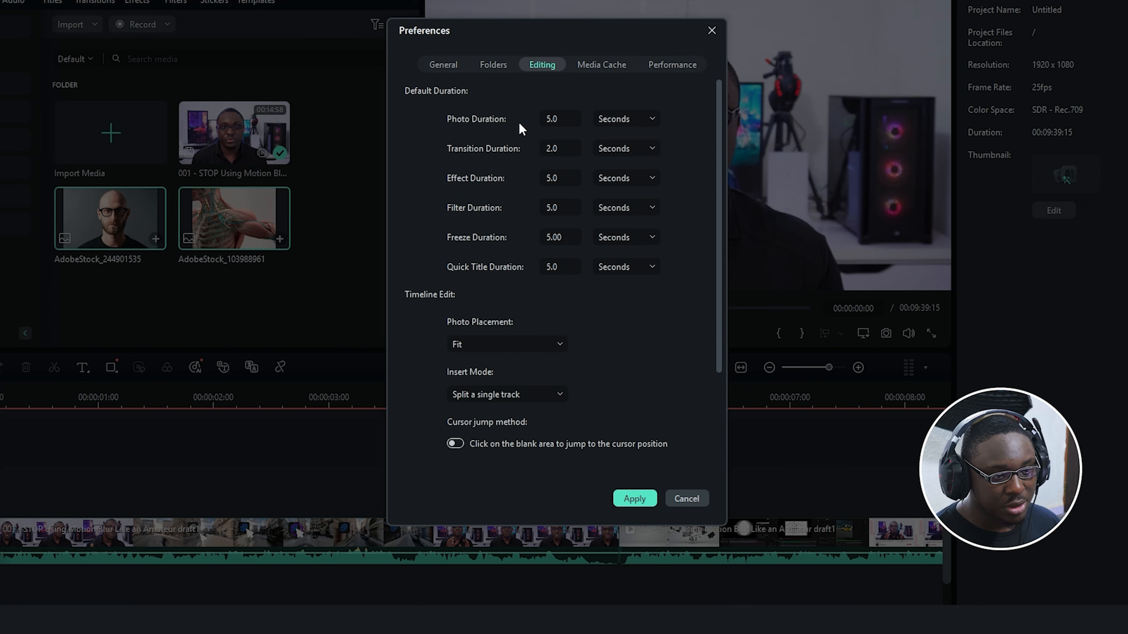
{"action": "left_click", "coordinate": [561, 119]}
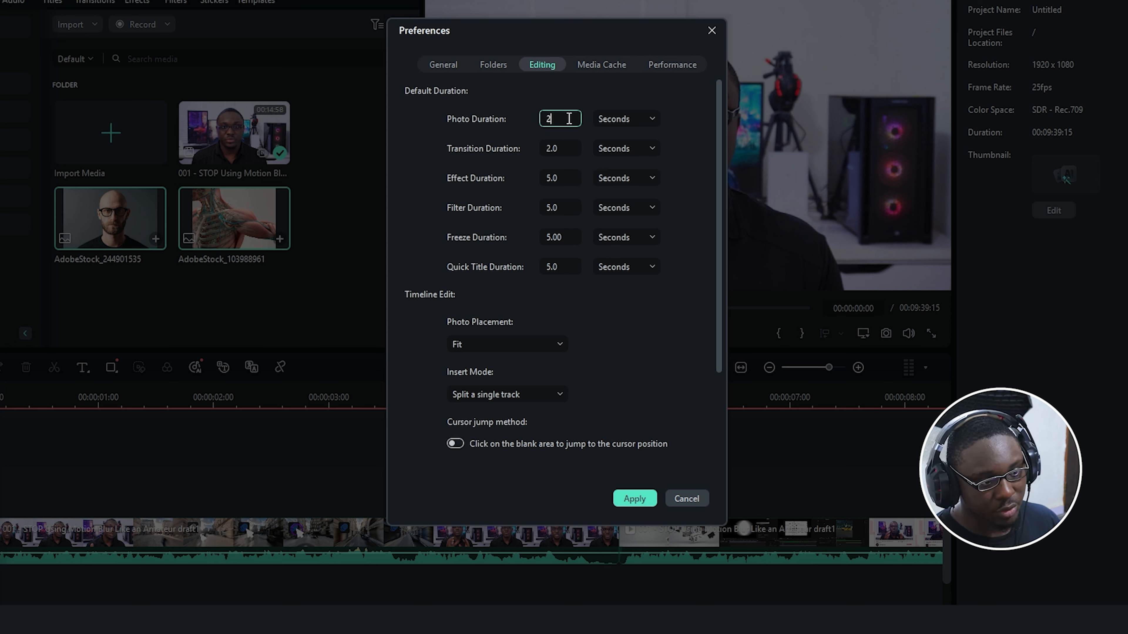
{"action": "left_click", "coordinate": [543, 88]}
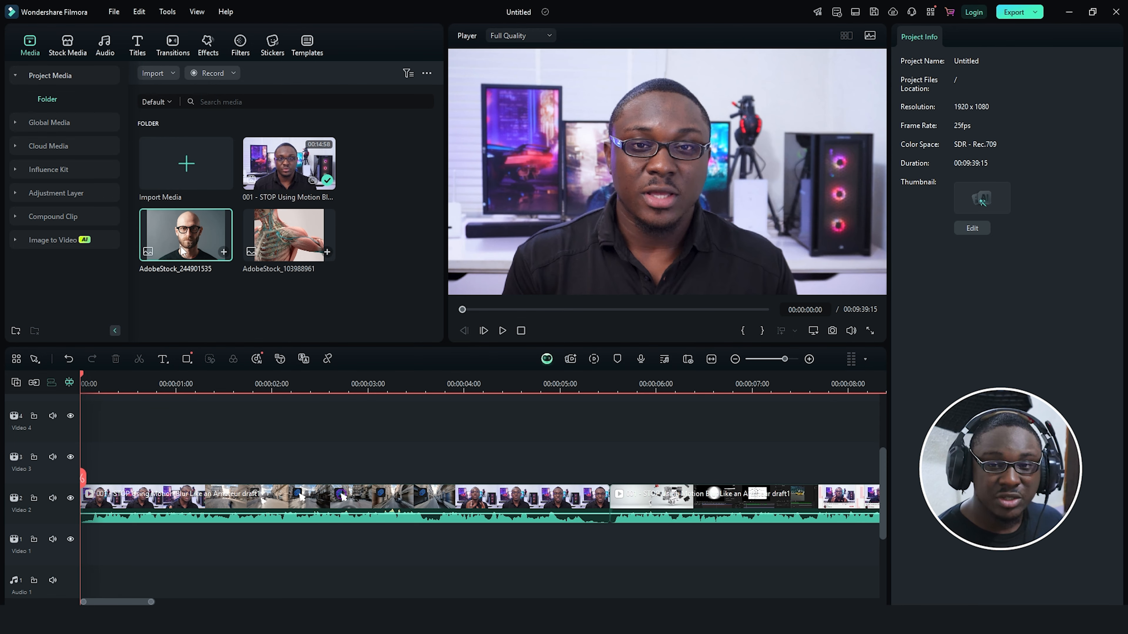
Step: Place AdobeStock_244901535 photo clips on the Video 3 track
{"action": "left_click_drag", "start_coordinate": [122, 243], "coordinate": [125, 512]}
{"action": "left_click_drag", "start_coordinate": [198, 480], "coordinate": [200, 471]}
{"action": "left_click", "coordinate": [302, 384]}
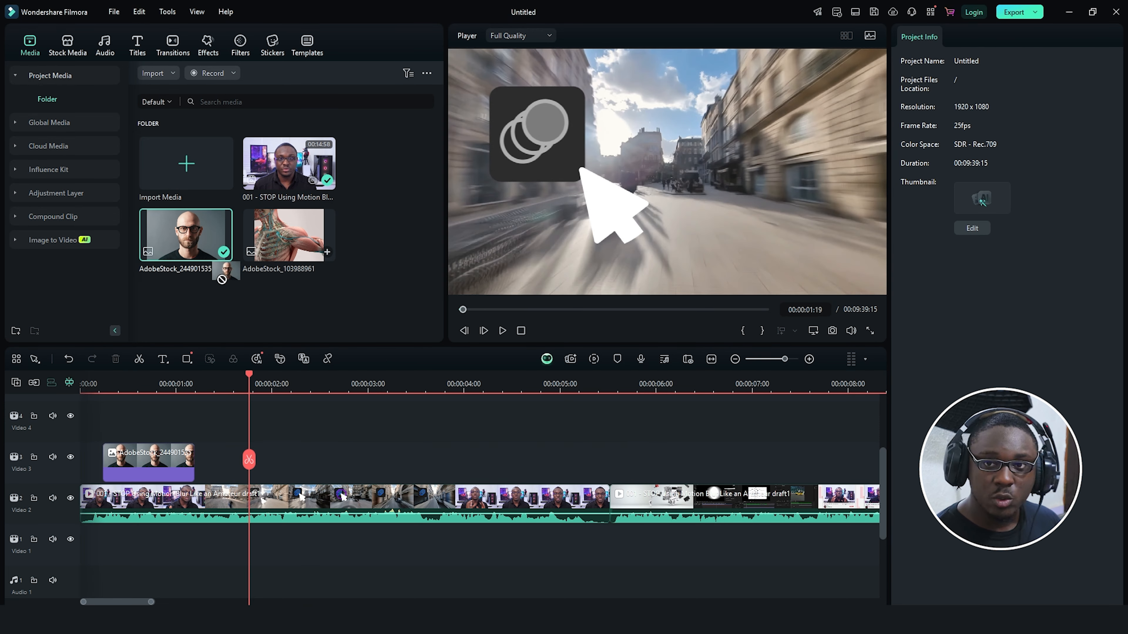
{"action": "left_click_drag", "start_coordinate": [187, 236], "coordinate": [273, 446]}
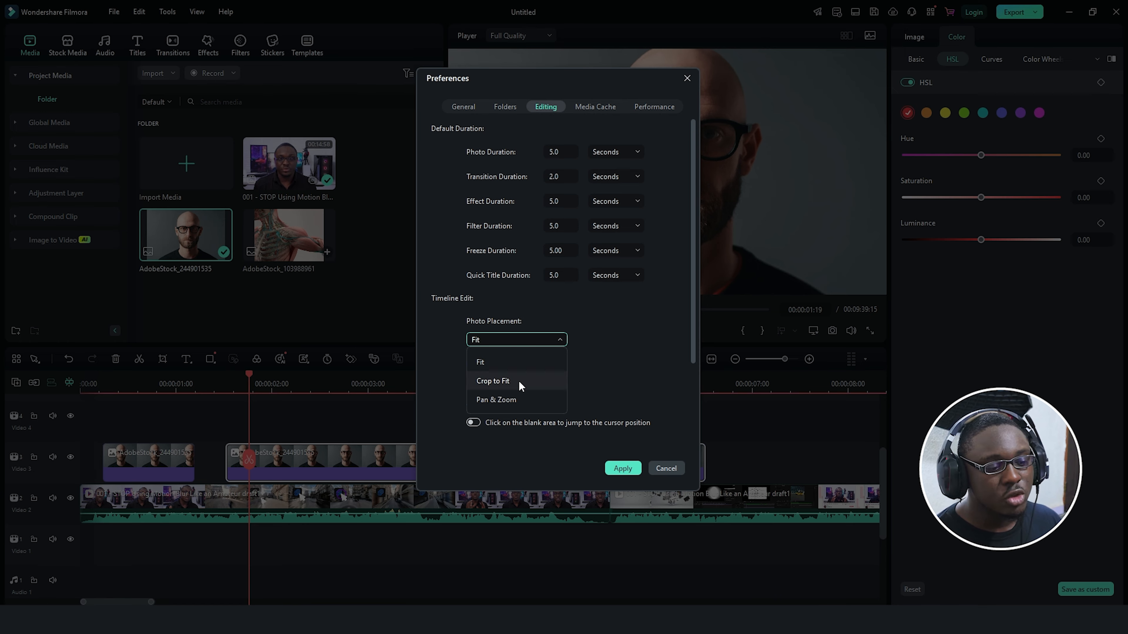
Step: Try Crop to Fit, then set Photo Placement to Pan & Zoom
{"action": "left_click", "coordinate": [488, 382]}
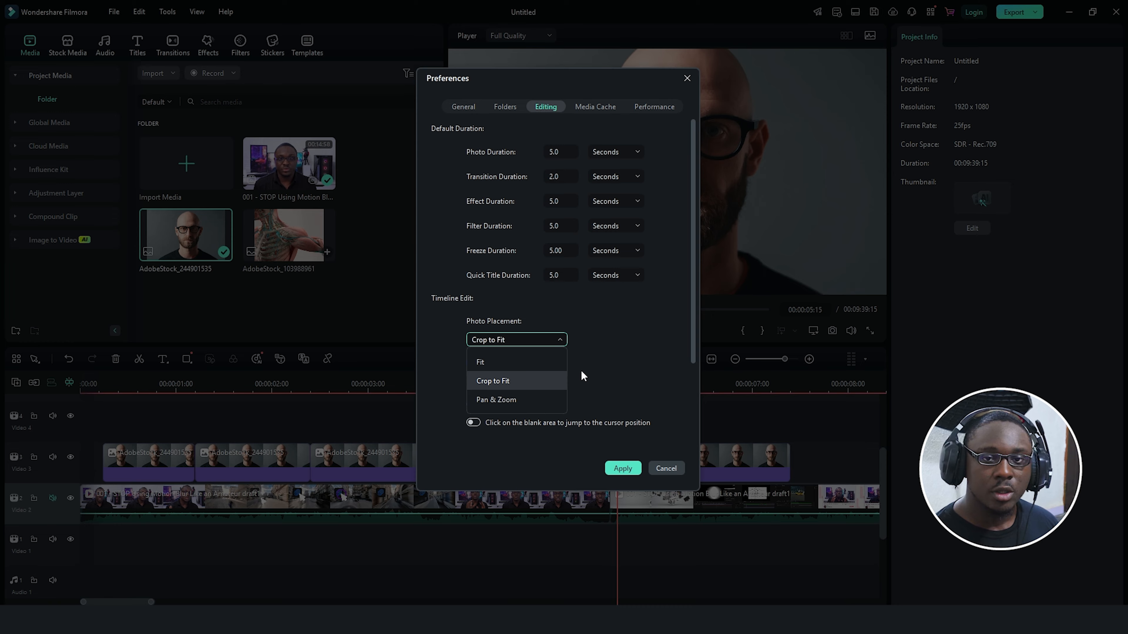
{"action": "left_click", "coordinate": [528, 394]}
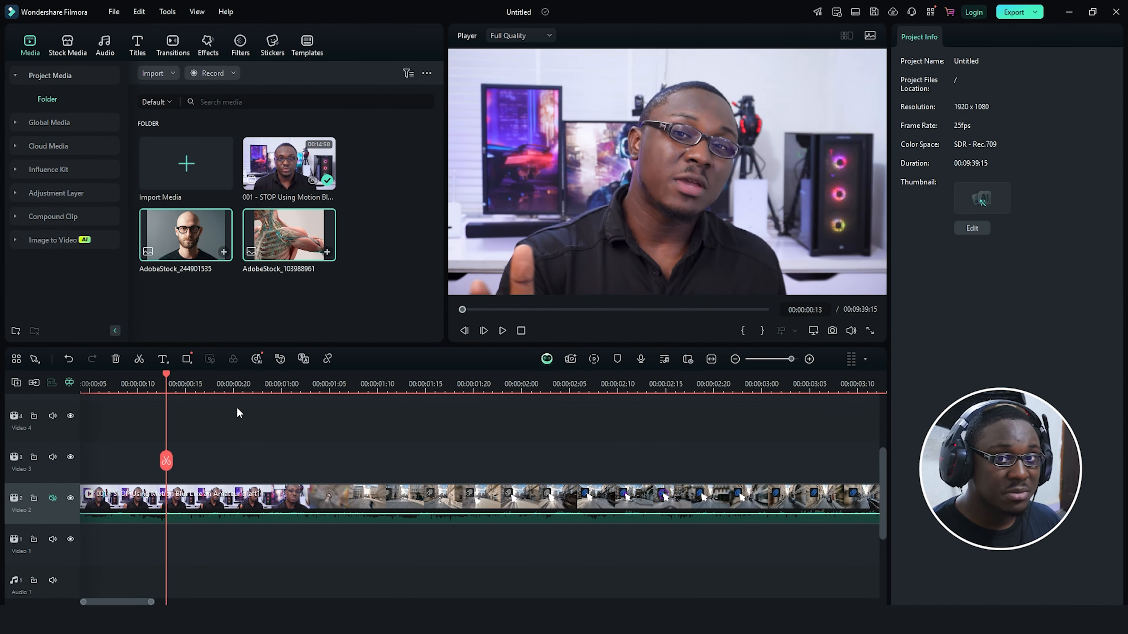
Step: Zoom the timeline to frame level and step the playhead between frames 15 and 16
{"action": "left_click_drag", "start_coordinate": [209, 388], "coordinate": [228, 400]}
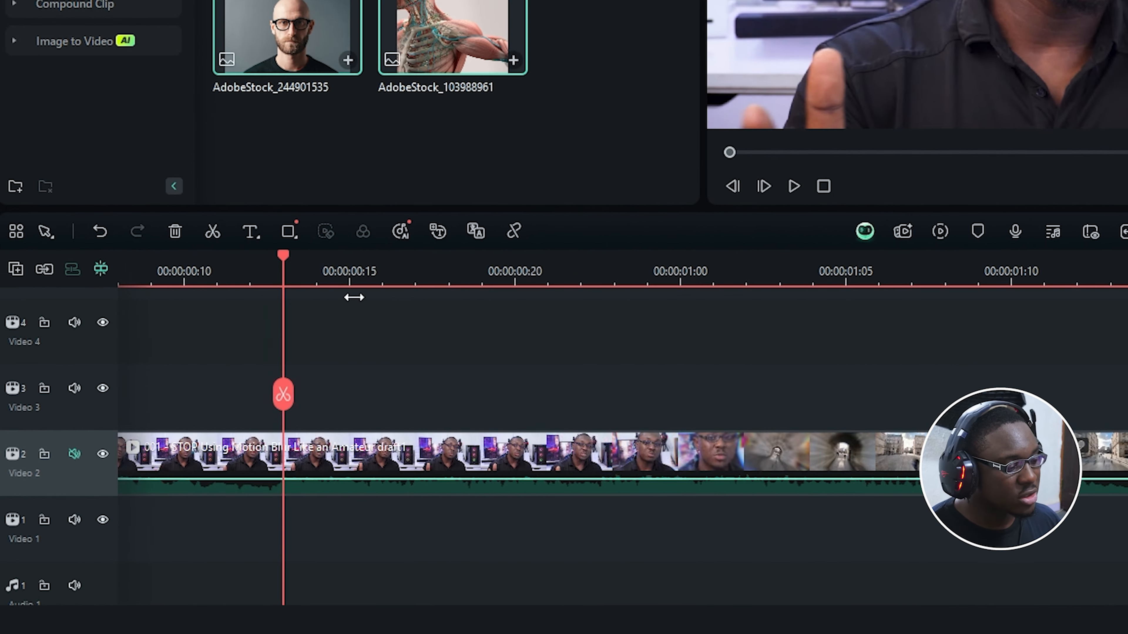
{"action": "left_click", "coordinate": [240, 384]}
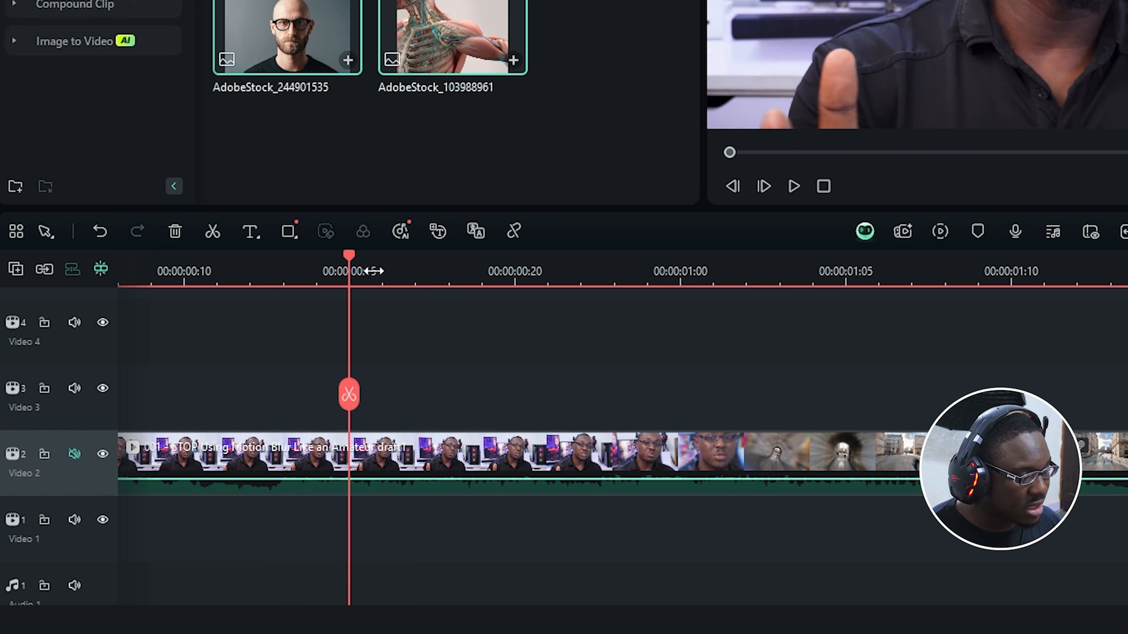
{"action": "left_click", "coordinate": [385, 270]}
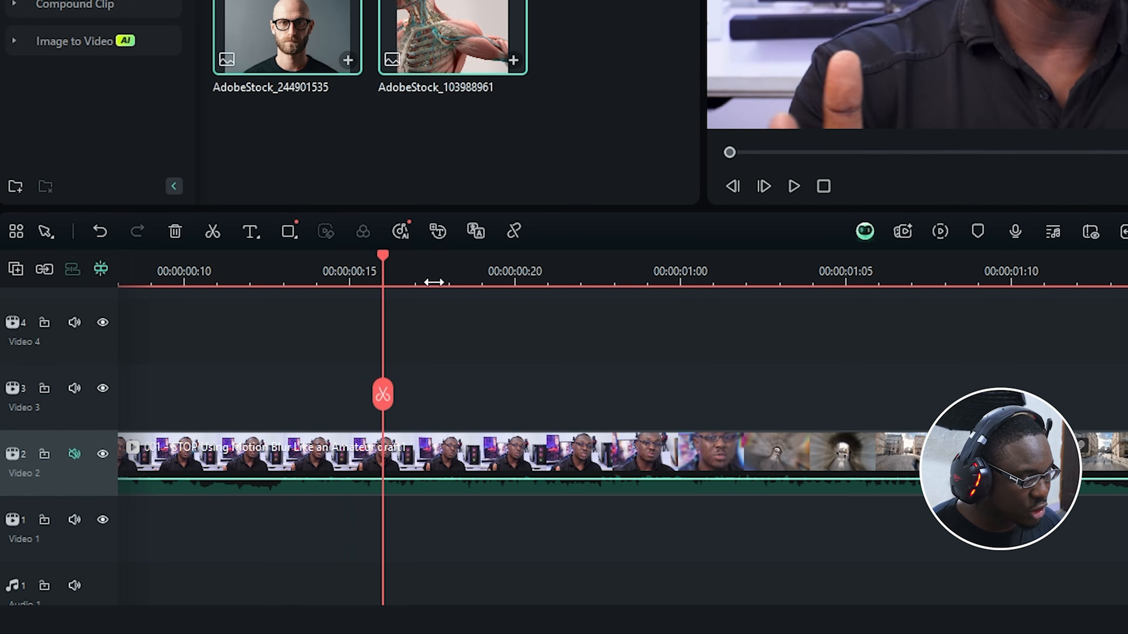
{"action": "left_click", "coordinate": [349, 275]}
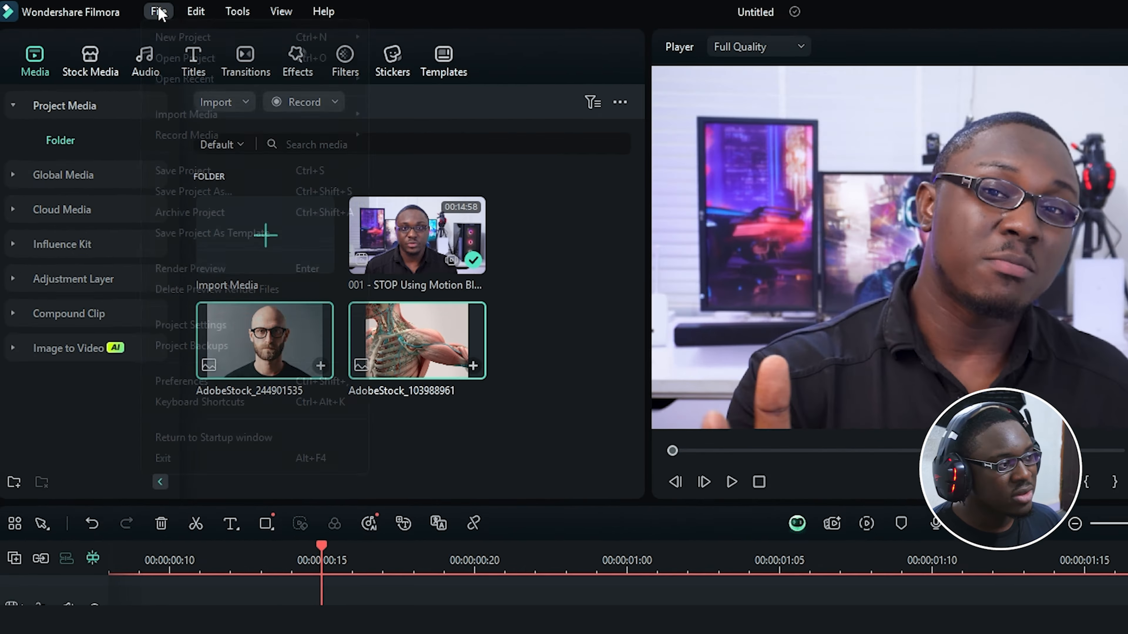
Step: Review the default durations and jump-to-click option in Editing preferences, then apply
{"action": "left_click", "coordinate": [167, 14]}
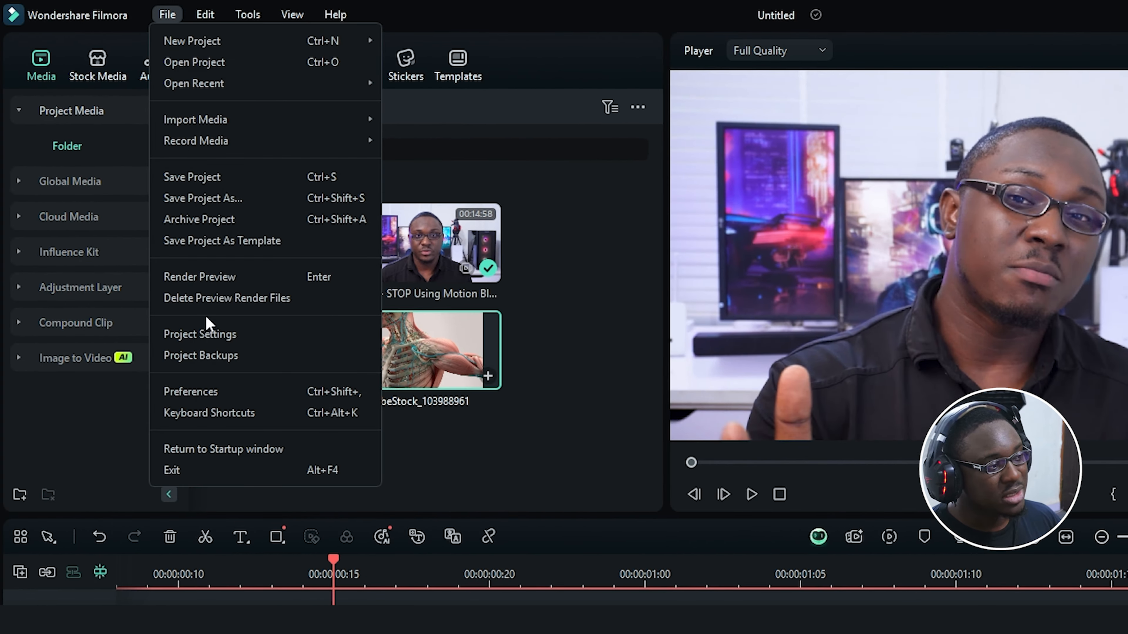
{"action": "left_click", "coordinate": [239, 399]}
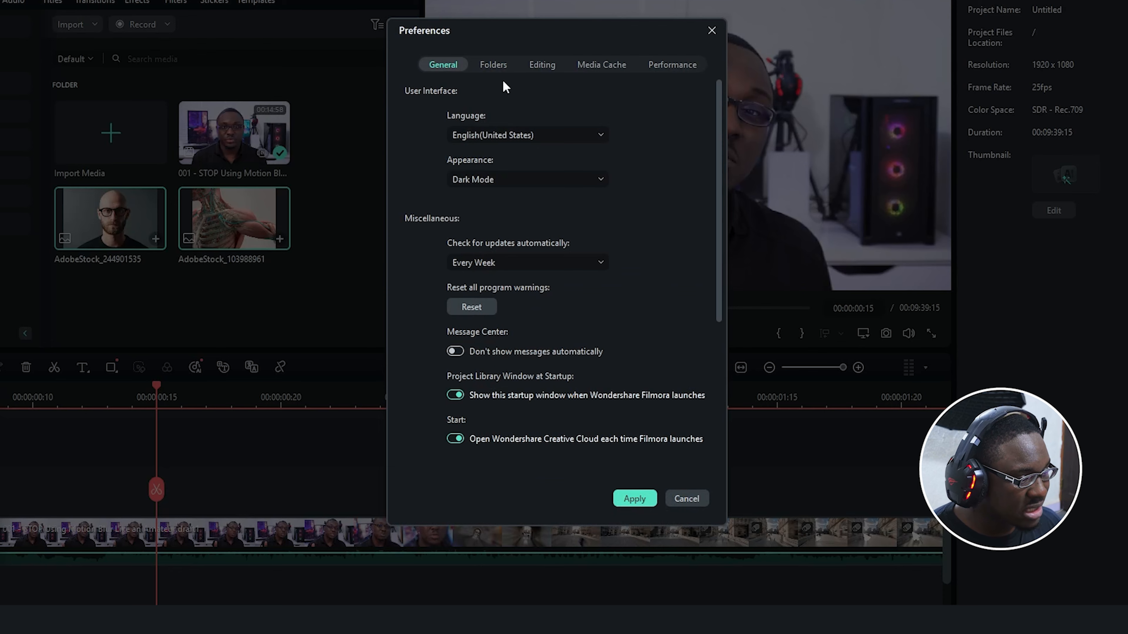
{"action": "left_click", "coordinate": [809, 160]}
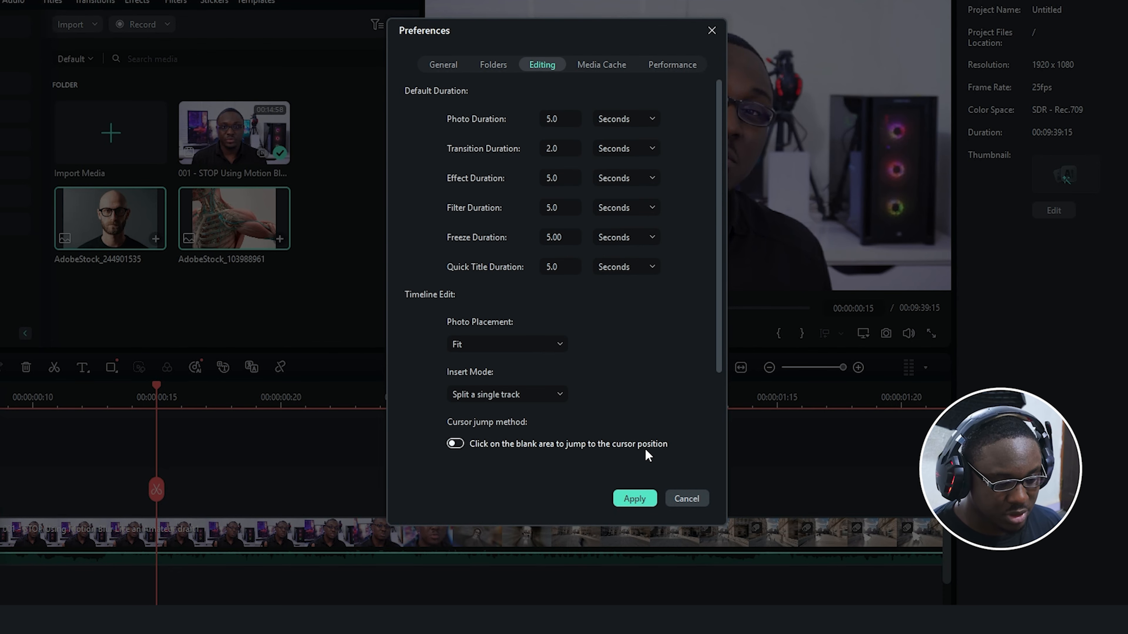
{"action": "left_click", "coordinate": [633, 498]}
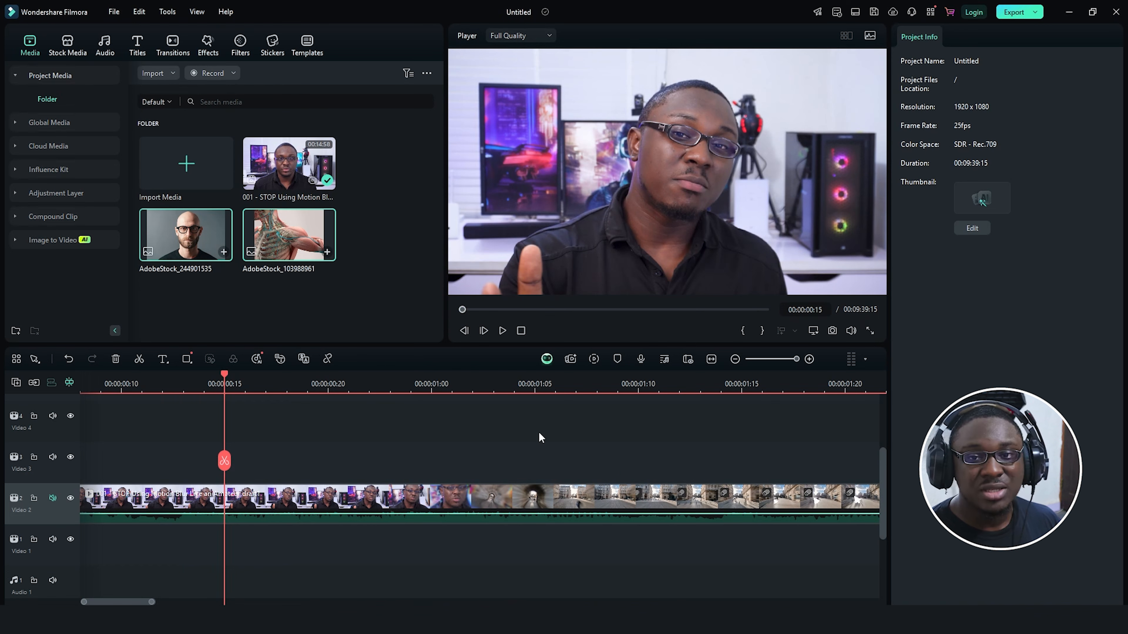
Step: Jump the playhead to clicked blank timeline spots, such as about 00:00:00:24
{"action": "left_click", "coordinate": [538, 433]}
{"action": "left_click", "coordinate": [720, 442]}
{"action": "left_click", "coordinate": [411, 464]}
{"action": "left_click", "coordinate": [176, 431]}
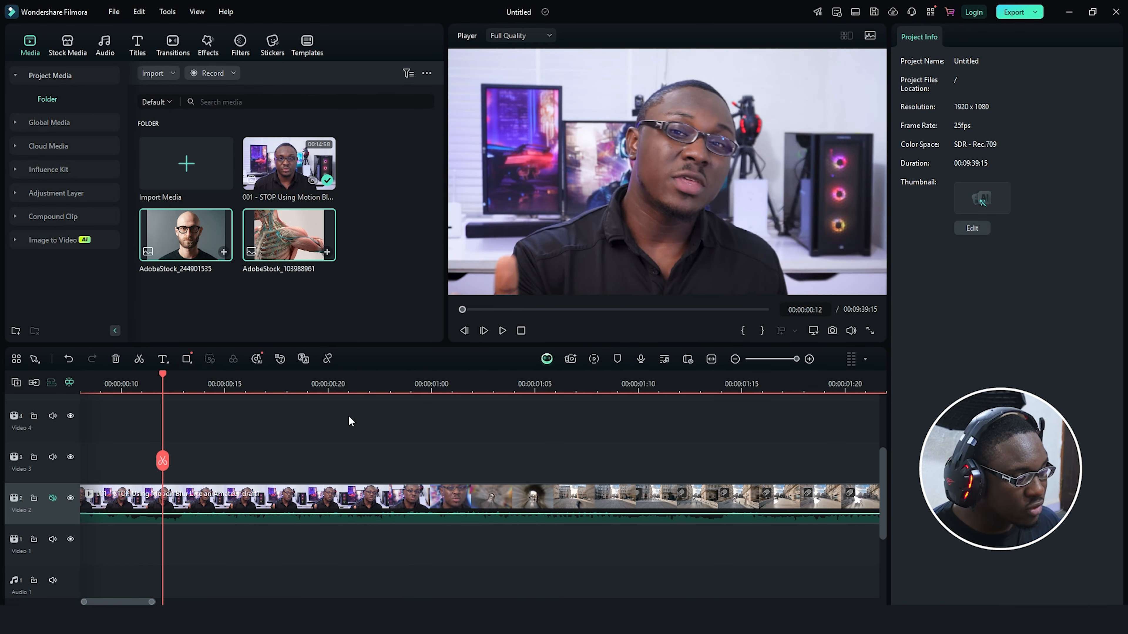
{"action": "left_click", "coordinate": [348, 418]}
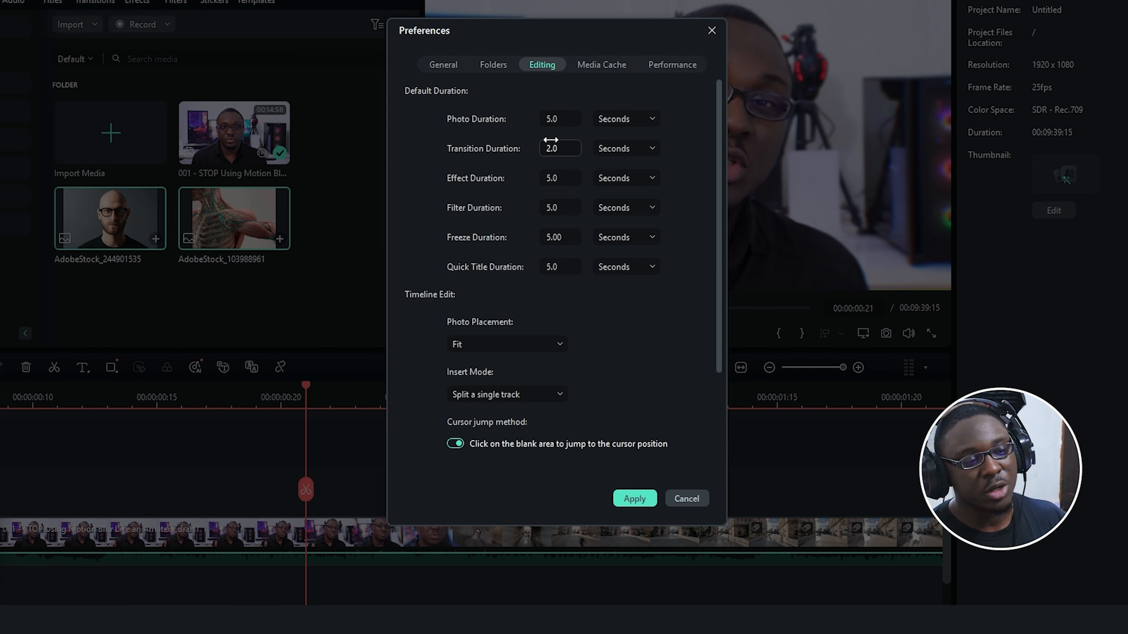
Step: Set the project backup interval to every 1 minute in Folders preferences
{"action": "left_click", "coordinate": [494, 66]}
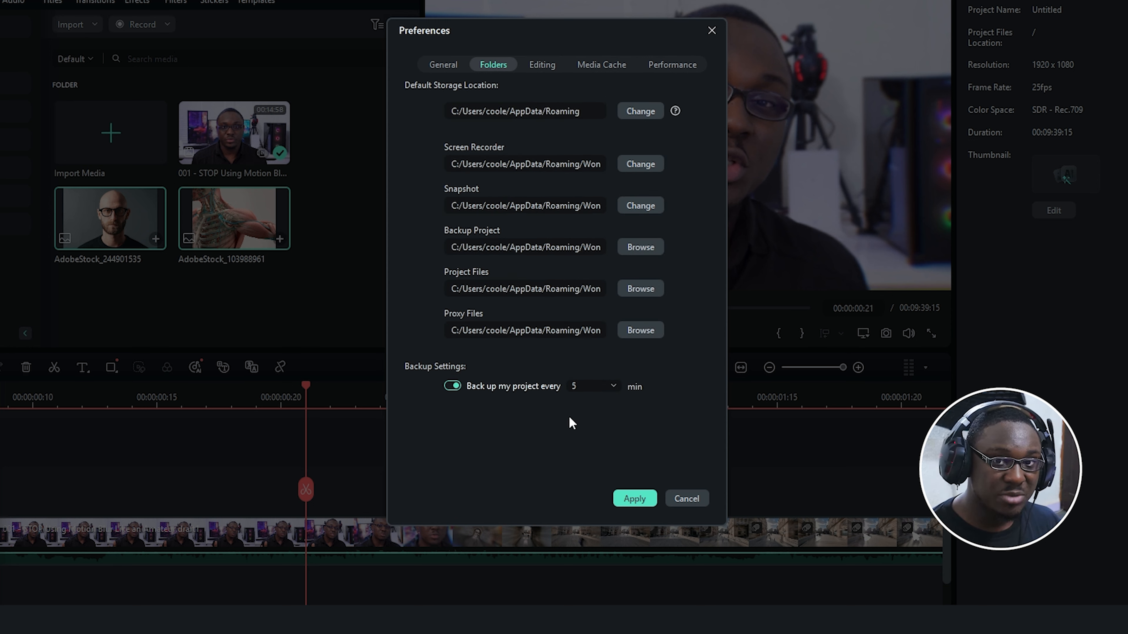
{"action": "left_click", "coordinate": [595, 386]}
{"action": "left_click", "coordinate": [596, 411]}
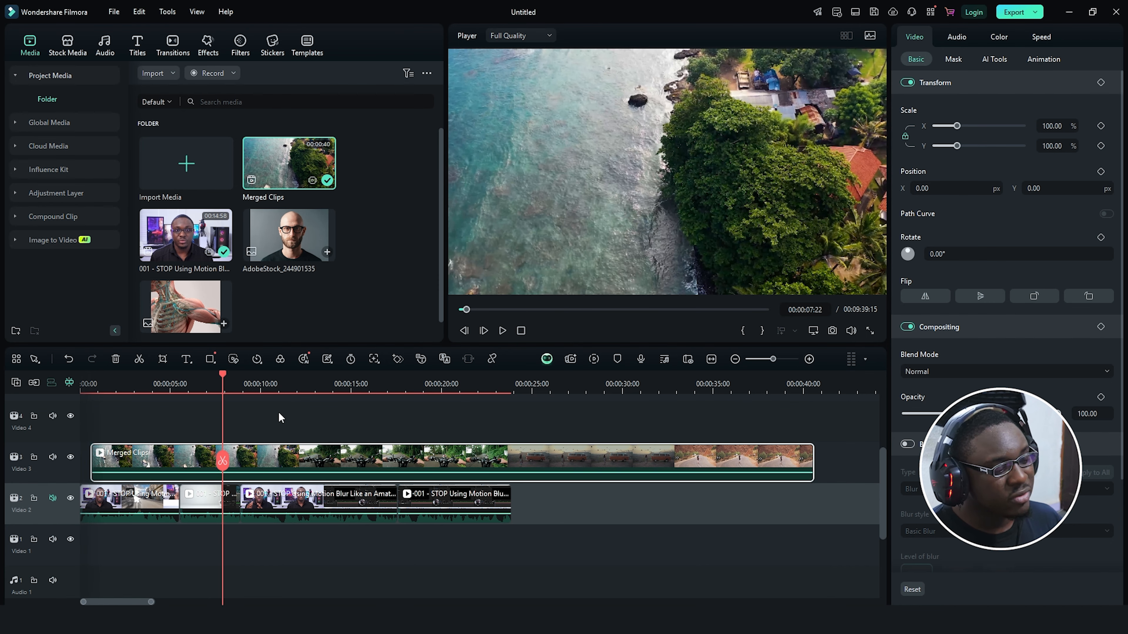
{"action": "left_click", "coordinate": [279, 411]}
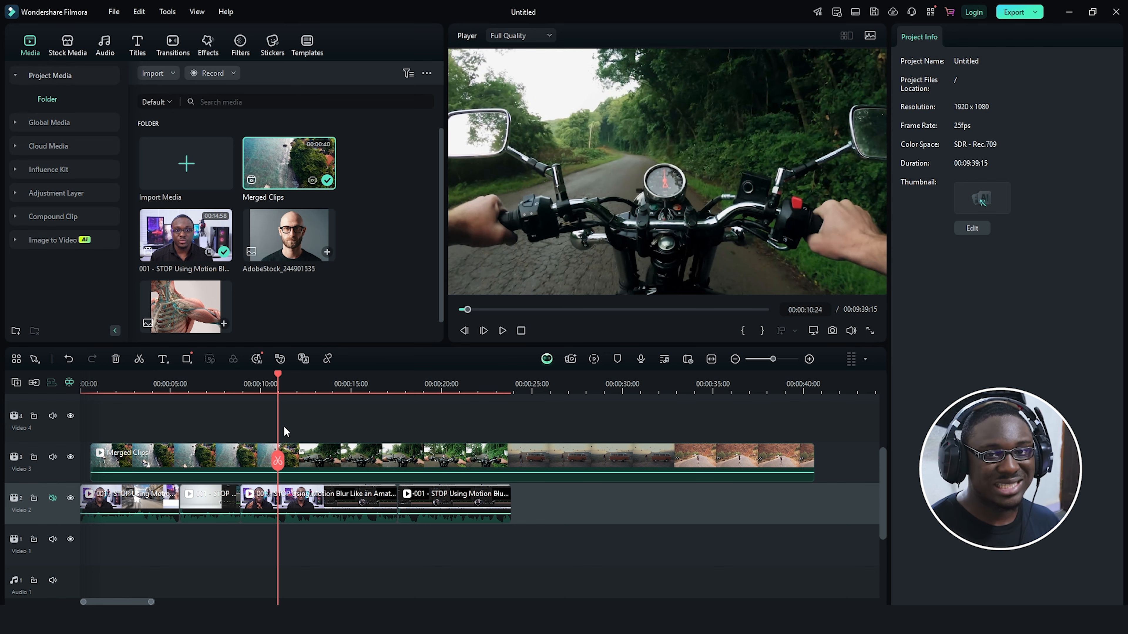
Step: Run Scene Detection on the Merged Clips clip and scrub through the resulting scenes
{"action": "left_click", "coordinate": [327, 431]}
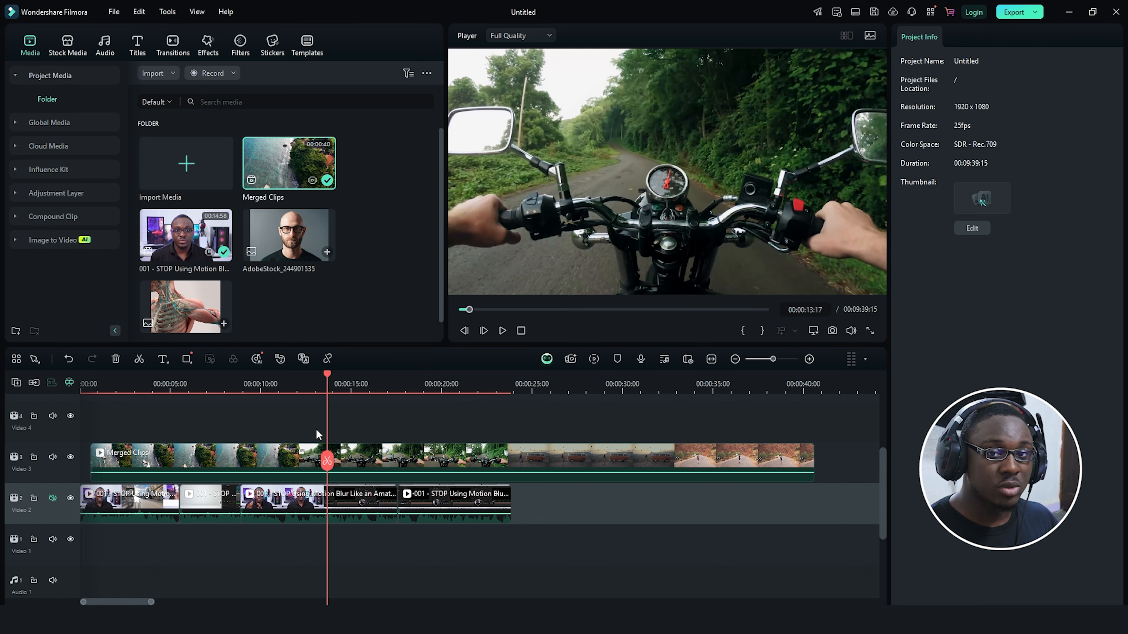
{"action": "right_click", "coordinate": [362, 455]}
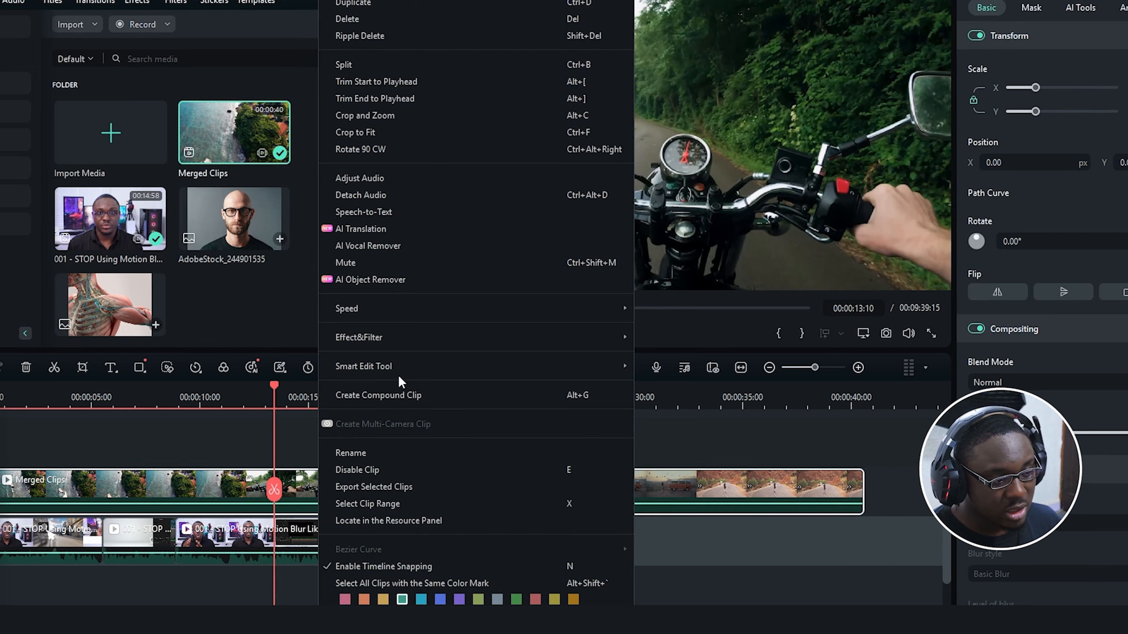
{"action": "mouse_move", "coordinate": [420, 373]}
{"action": "left_click", "coordinate": [708, 400]}
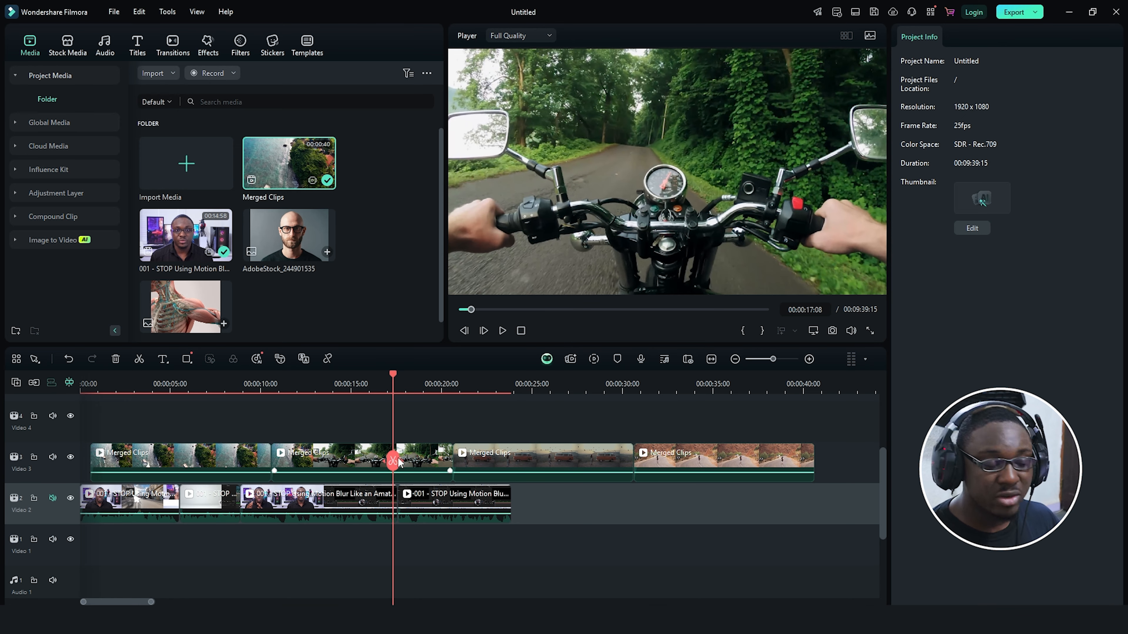
{"action": "left_click_drag", "start_coordinate": [400, 459], "coordinate": [379, 480]}
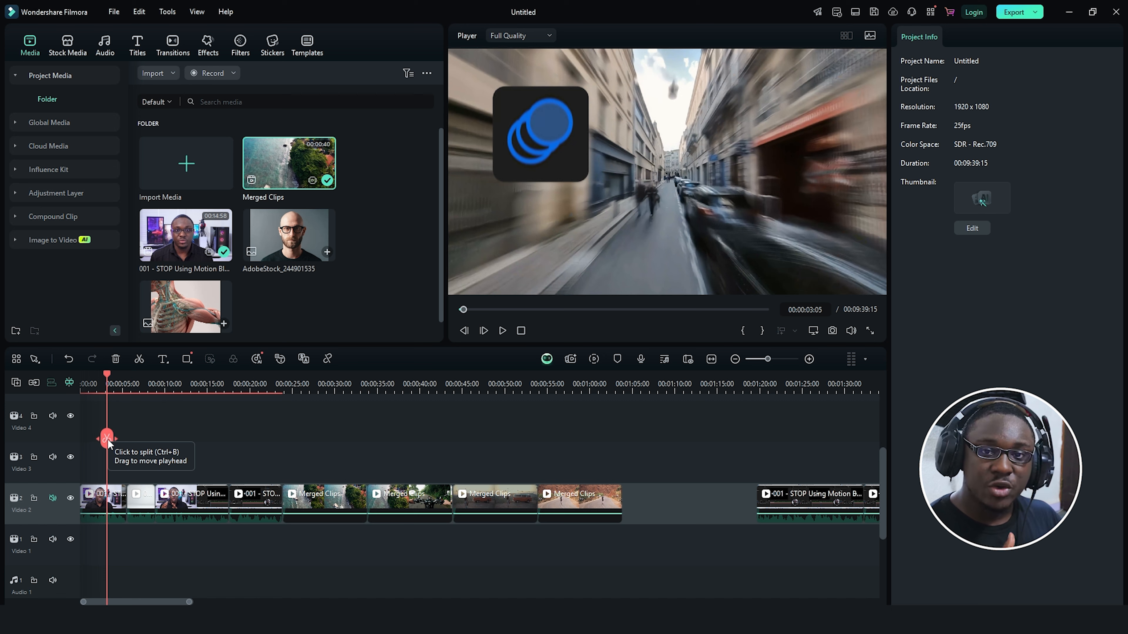
Step: Give a talking-head clip on Video 2 a red colour mark
{"action": "left_click_drag", "start_coordinate": [108, 442], "coordinate": [173, 438]}
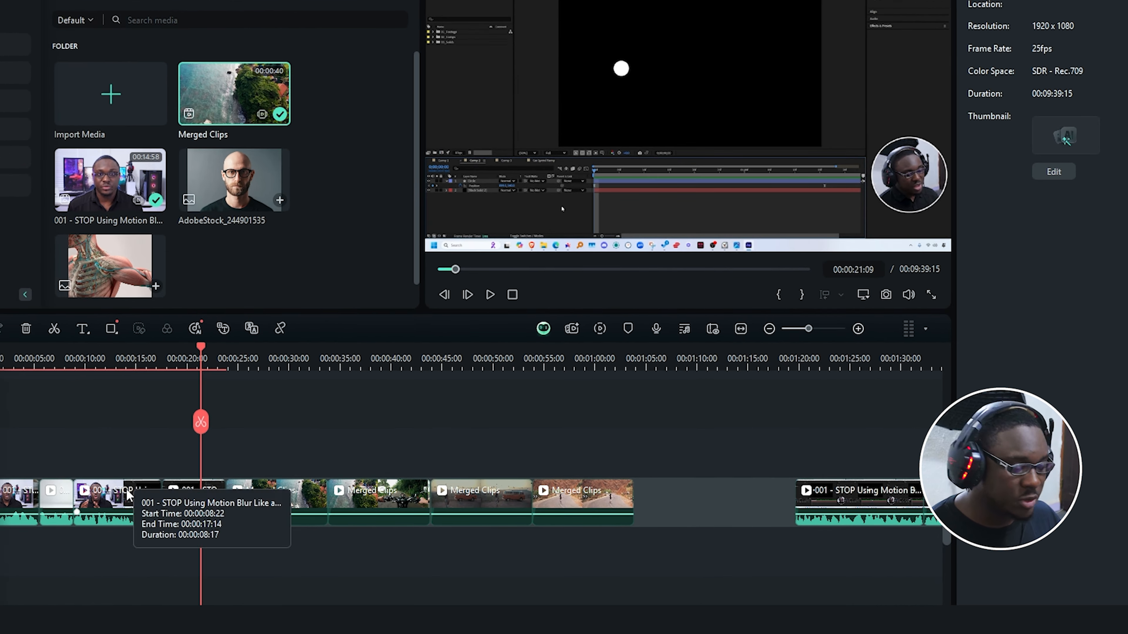
{"action": "left_click", "coordinate": [194, 495]}
{"action": "right_click", "coordinate": [120, 491]}
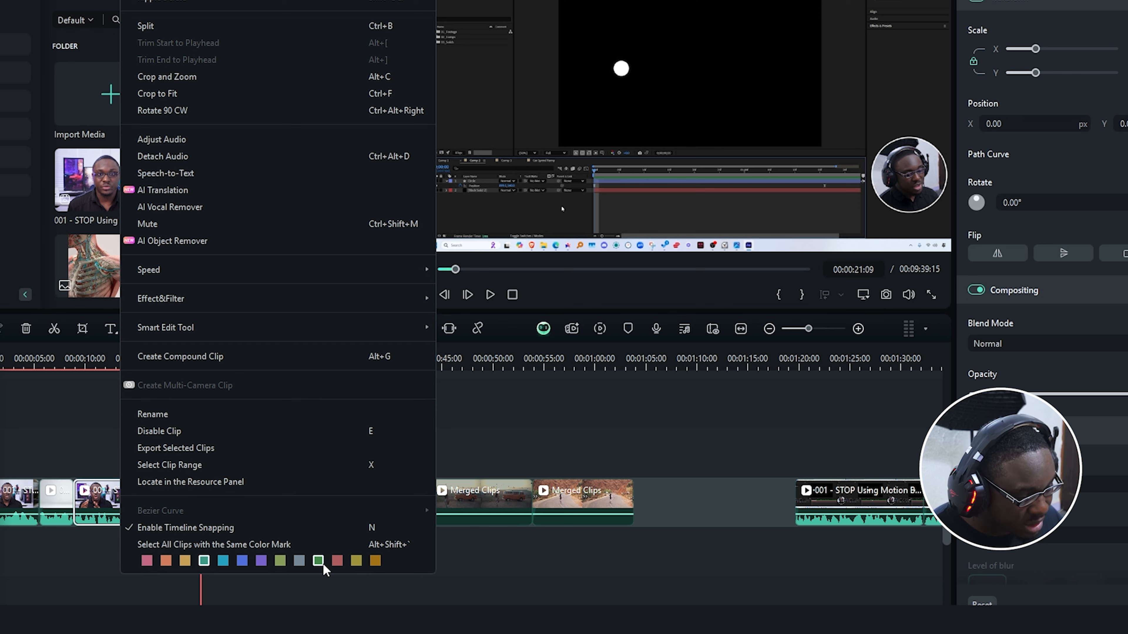
{"action": "left_click", "coordinate": [338, 561]}
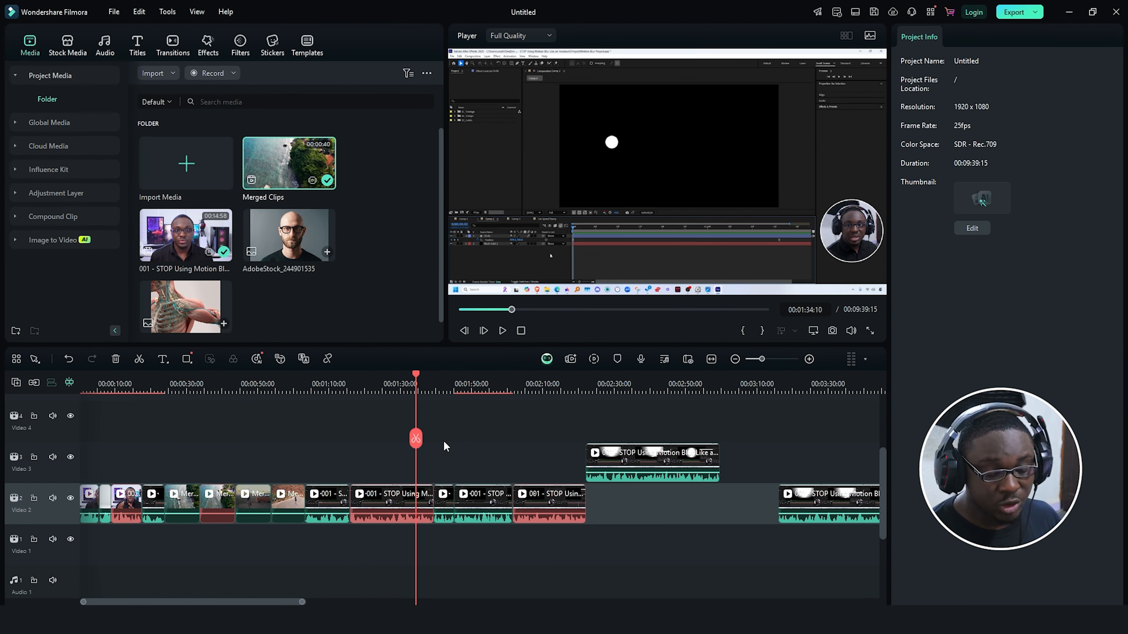
Step: Select all clips with the same red colour mark, then clear the selection
{"action": "right_click", "coordinate": [381, 500]}
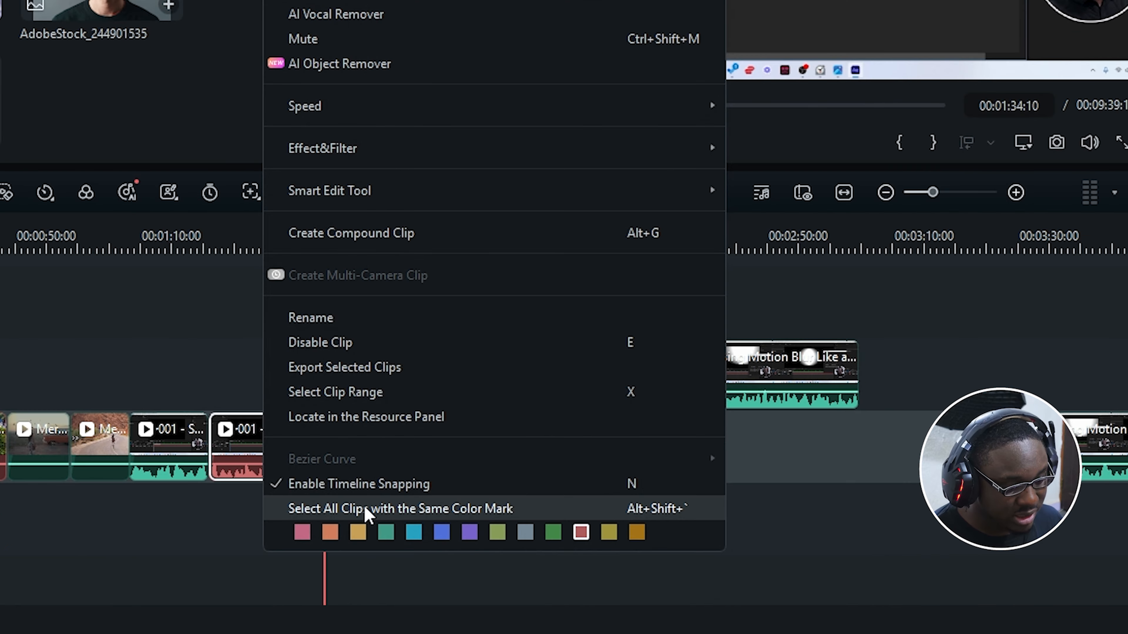
{"action": "left_click", "coordinate": [366, 510]}
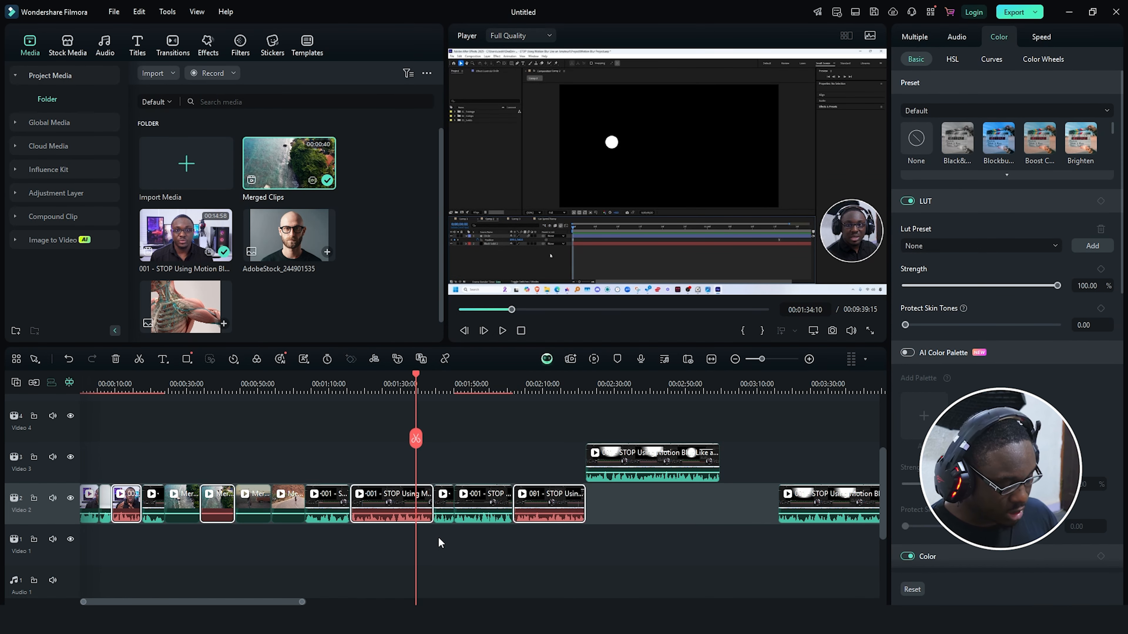
{"action": "left_click", "coordinate": [513, 438]}
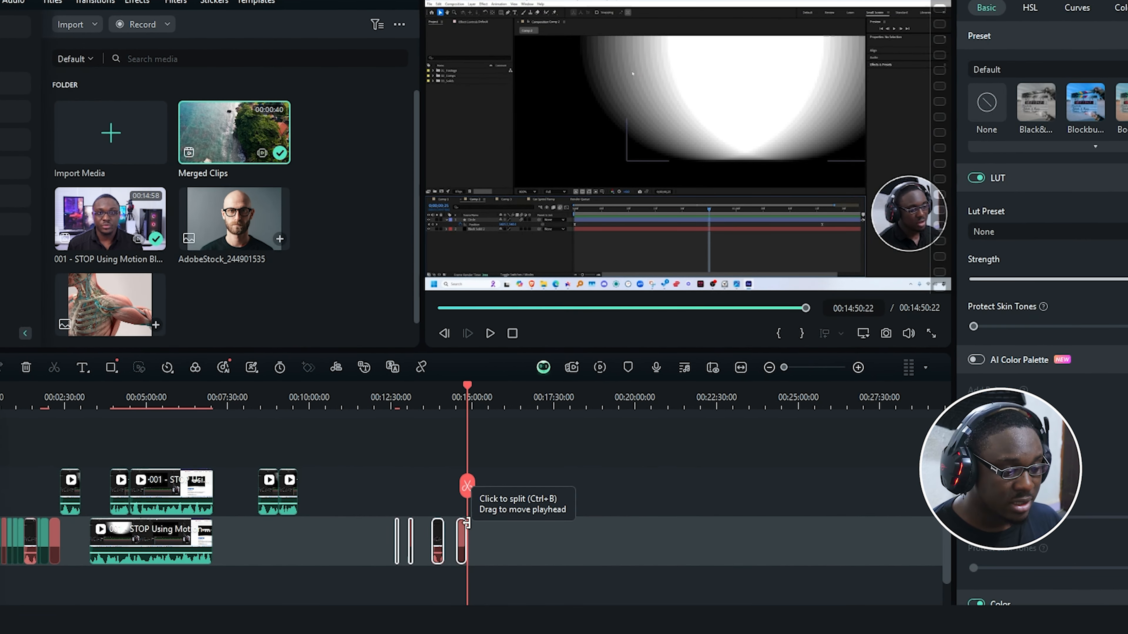
Step: Close the Video 2 gaps, then auto-synchronize the three stacked recordings by audio
{"action": "right_click", "coordinate": [459, 537]}
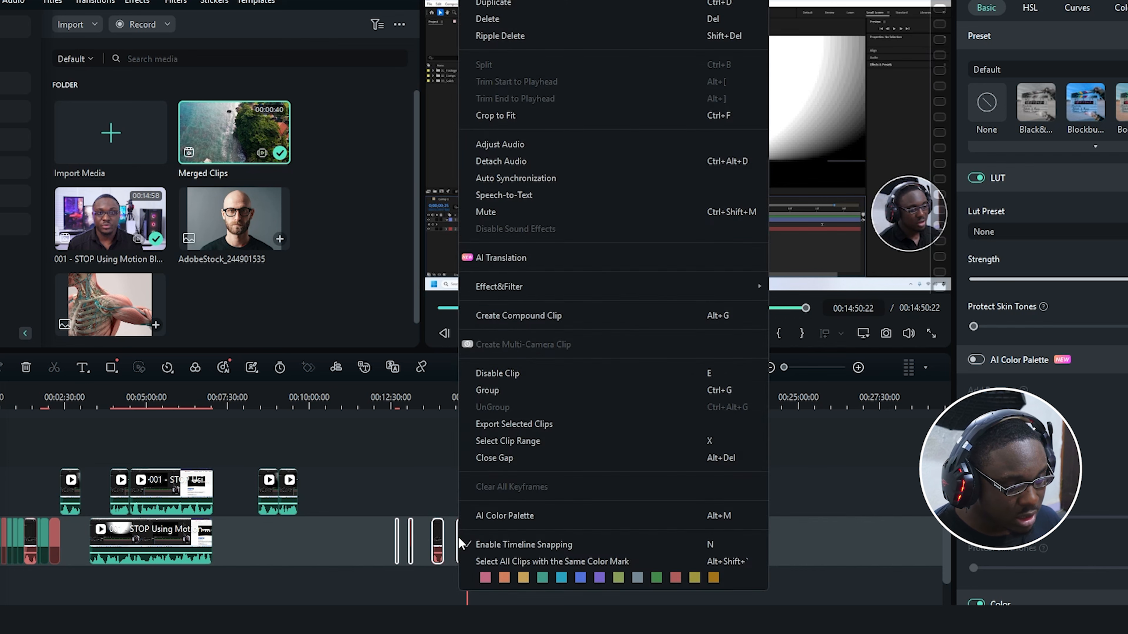
{"action": "left_click", "coordinate": [517, 458]}
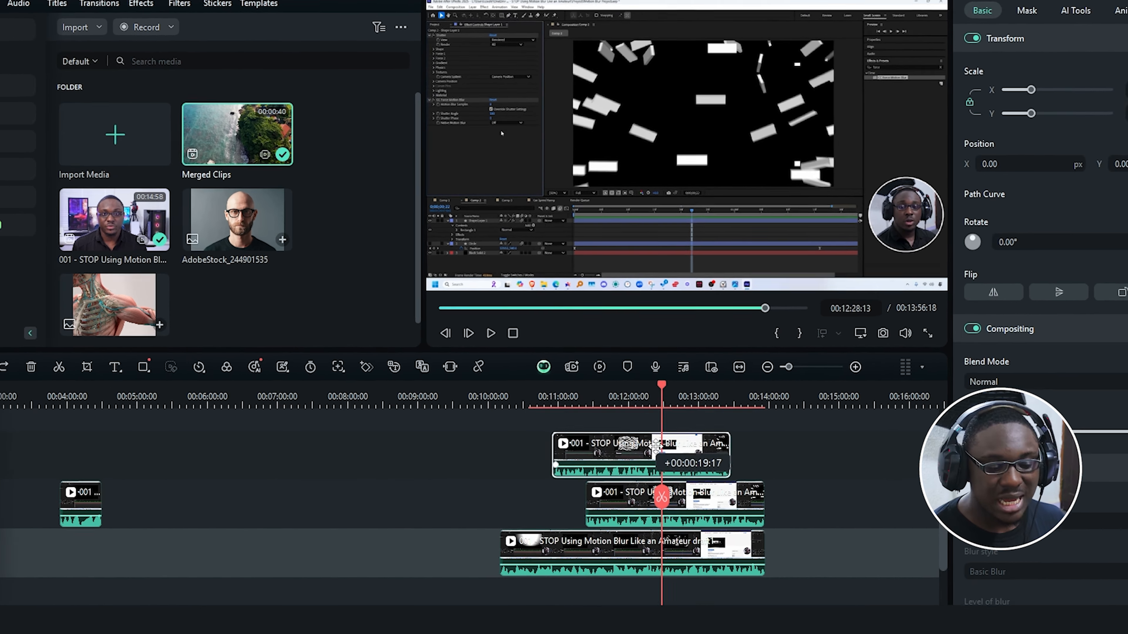
{"action": "left_click_drag", "start_coordinate": [754, 414], "coordinate": [579, 546]}
{"action": "left_click_drag", "start_coordinate": [582, 591], "coordinate": [582, 591]}
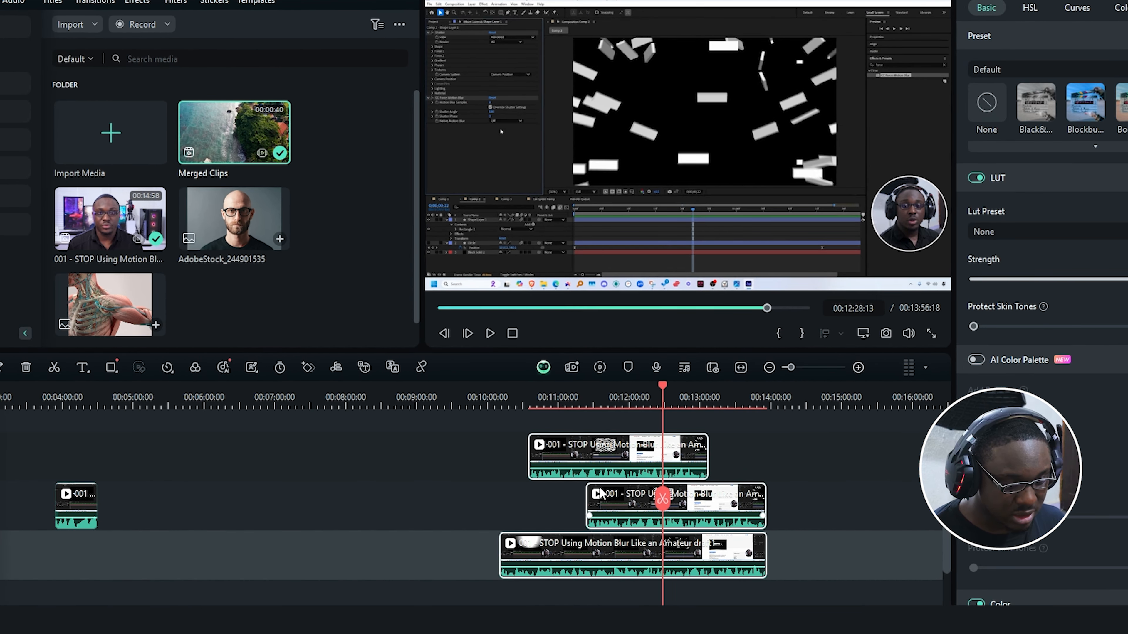
{"action": "right_click", "coordinate": [620, 450]}
{"action": "left_click", "coordinate": [675, 177]}
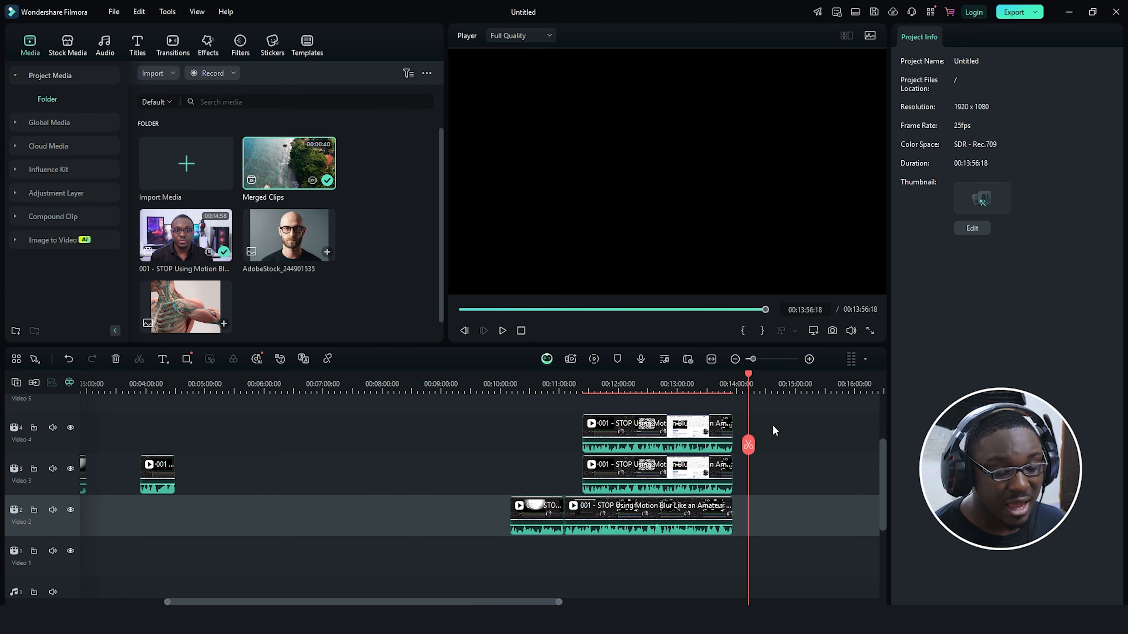
{"action": "left_click_drag", "start_coordinate": [773, 430], "coordinate": [492, 539]}
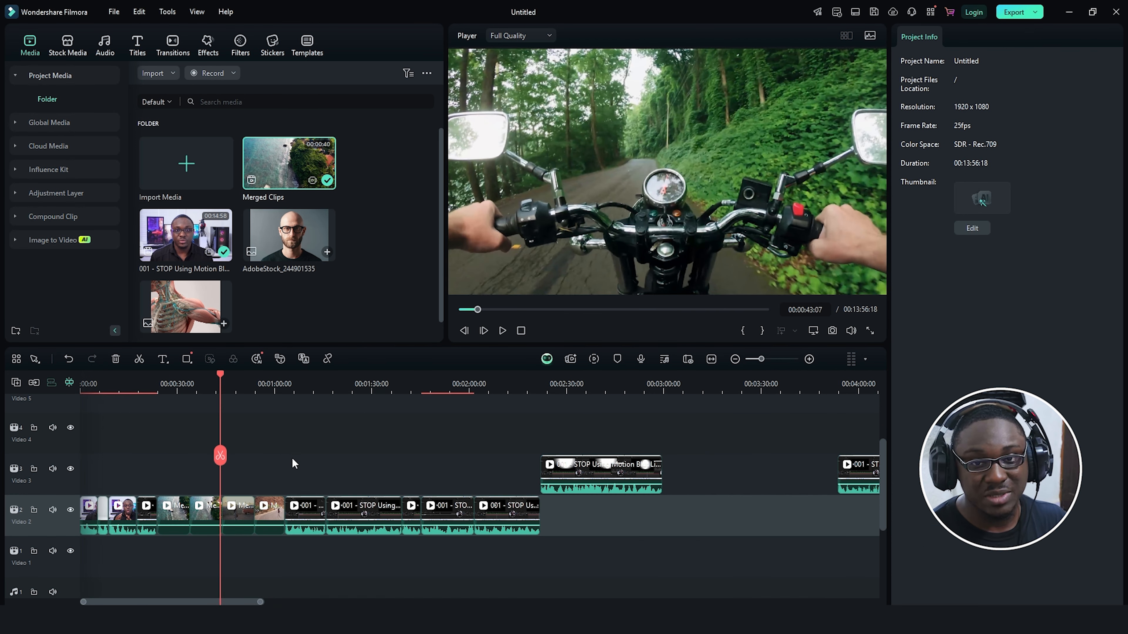
Step: Select three Video 2 clips and bend the red colour curve upward
{"action": "left_click", "coordinate": [330, 519]}
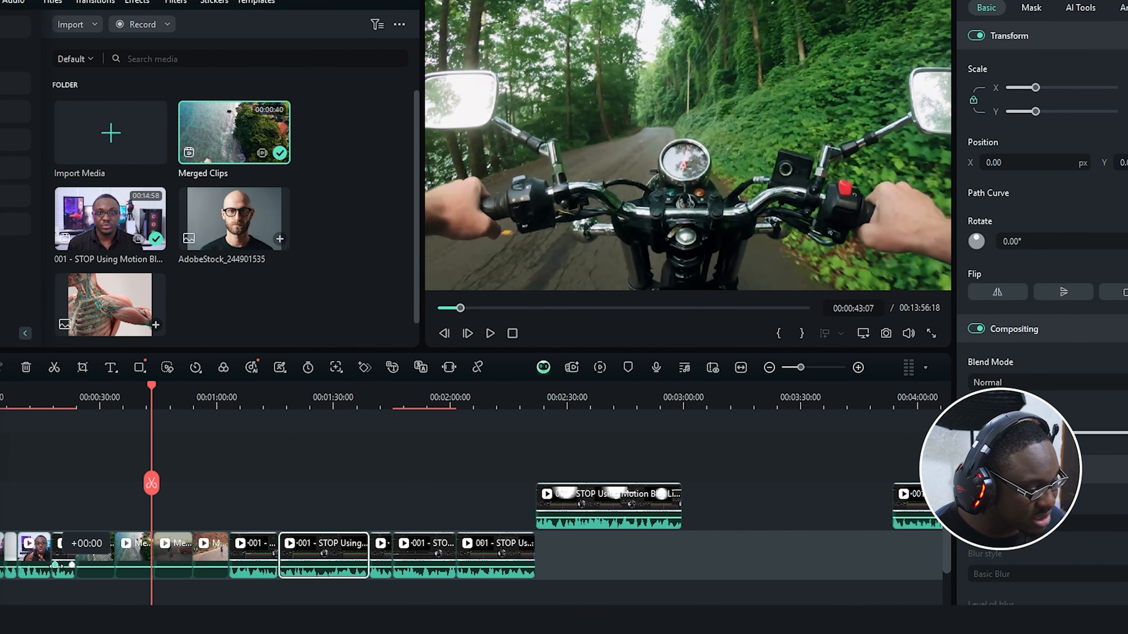
{"action": "left_click", "coordinate": [44, 558], "text": "ctrl"}
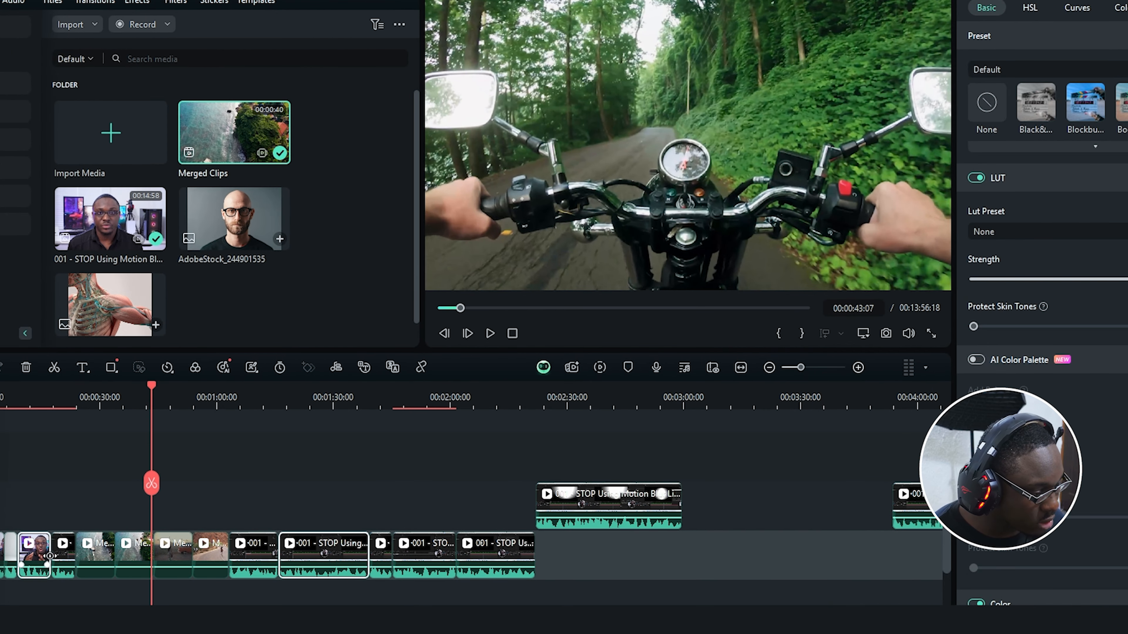
{"action": "left_click", "coordinate": [133, 554], "text": "ctrl"}
{"action": "right_click", "coordinate": [310, 551]}
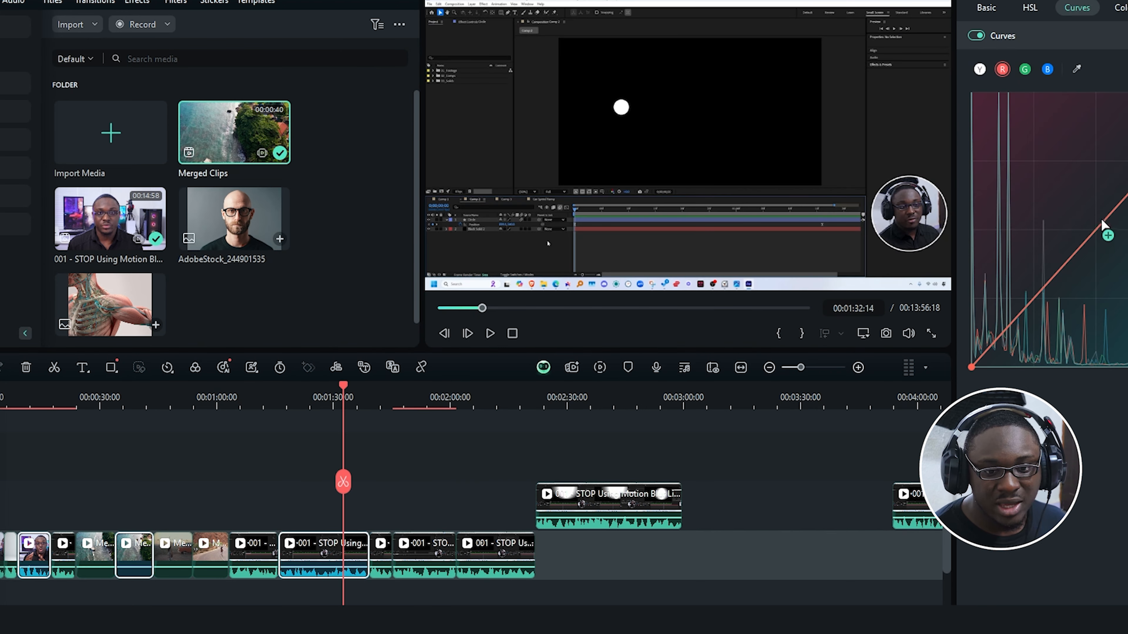
{"action": "left_click_drag", "start_coordinate": [1104, 230], "coordinate": [1050, 145]}
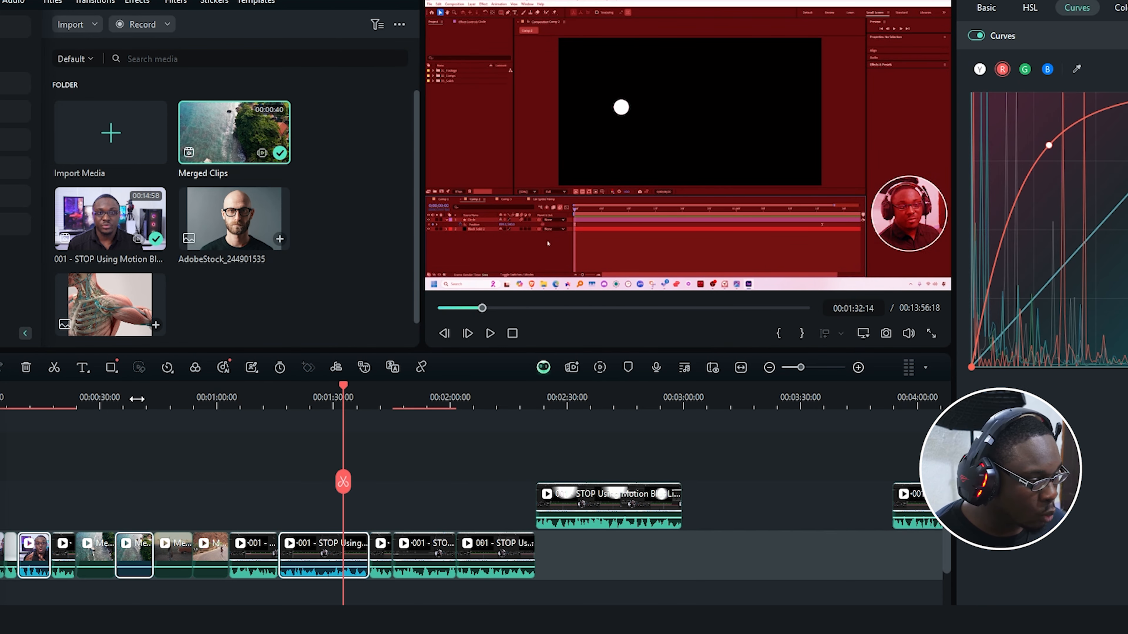
Step: Ungroup the grouped clip on Video 2 and raise its blue curve for a blue tint
{"action": "left_click", "coordinate": [135, 398]}
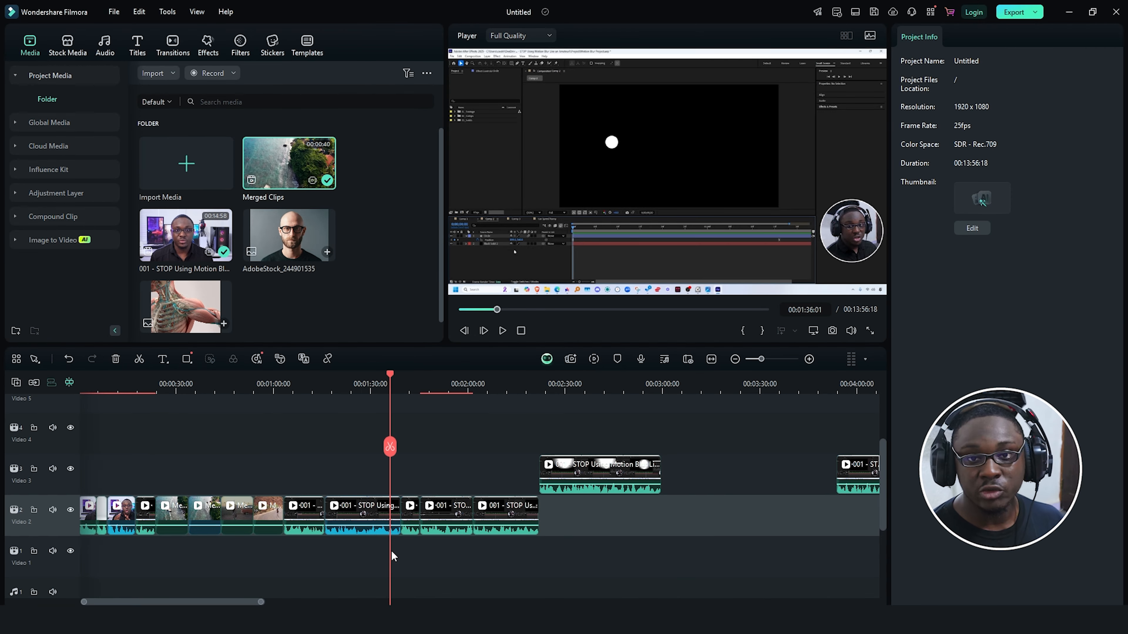
{"action": "left_click", "coordinate": [372, 513]}
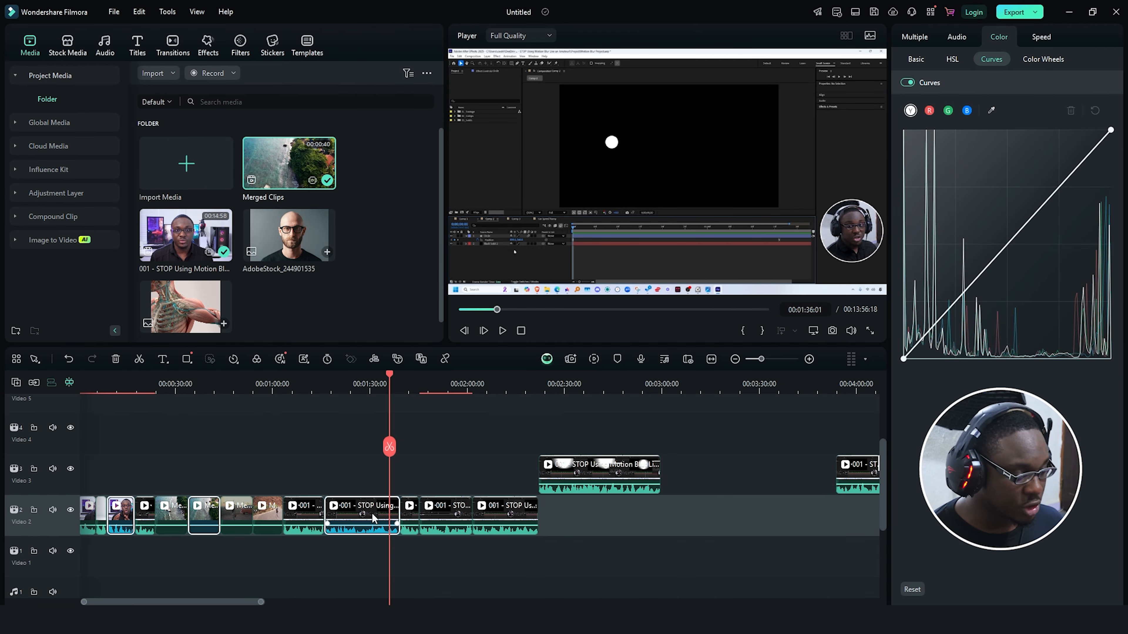
{"action": "right_click", "coordinate": [372, 513]}
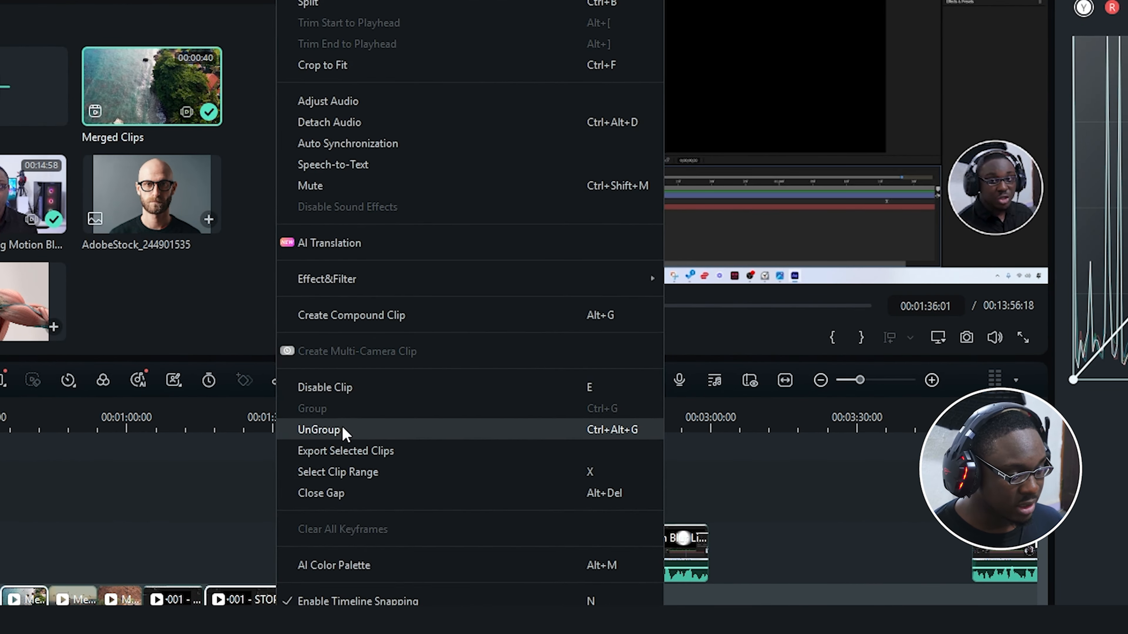
{"action": "left_click", "coordinate": [400, 392]}
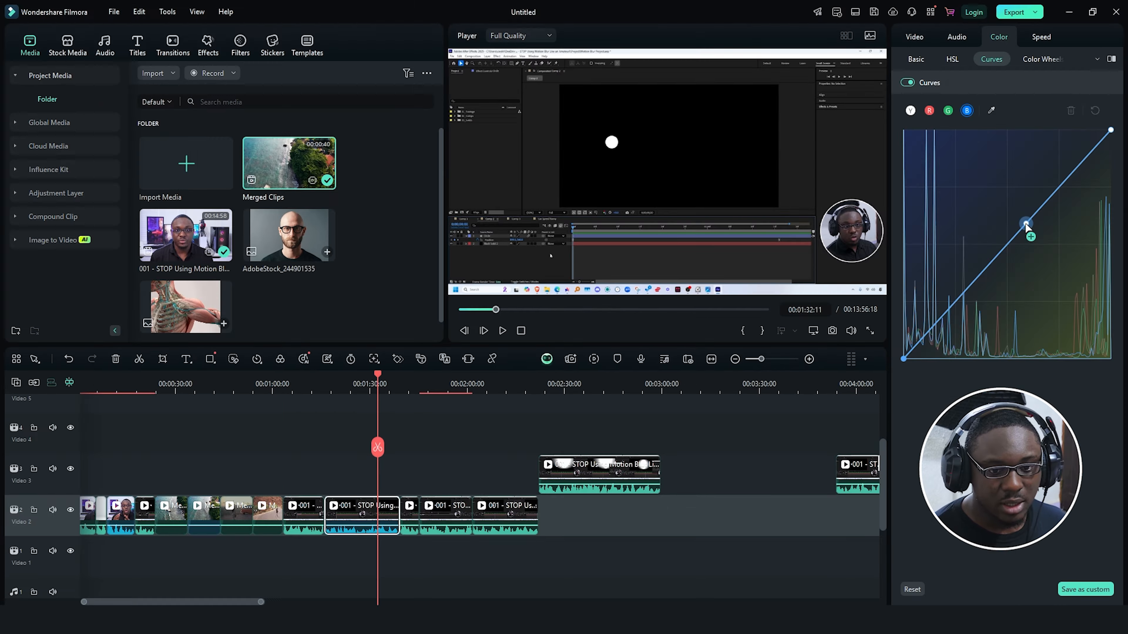
{"action": "left_click_drag", "start_coordinate": [1026, 224], "coordinate": [999, 191]}
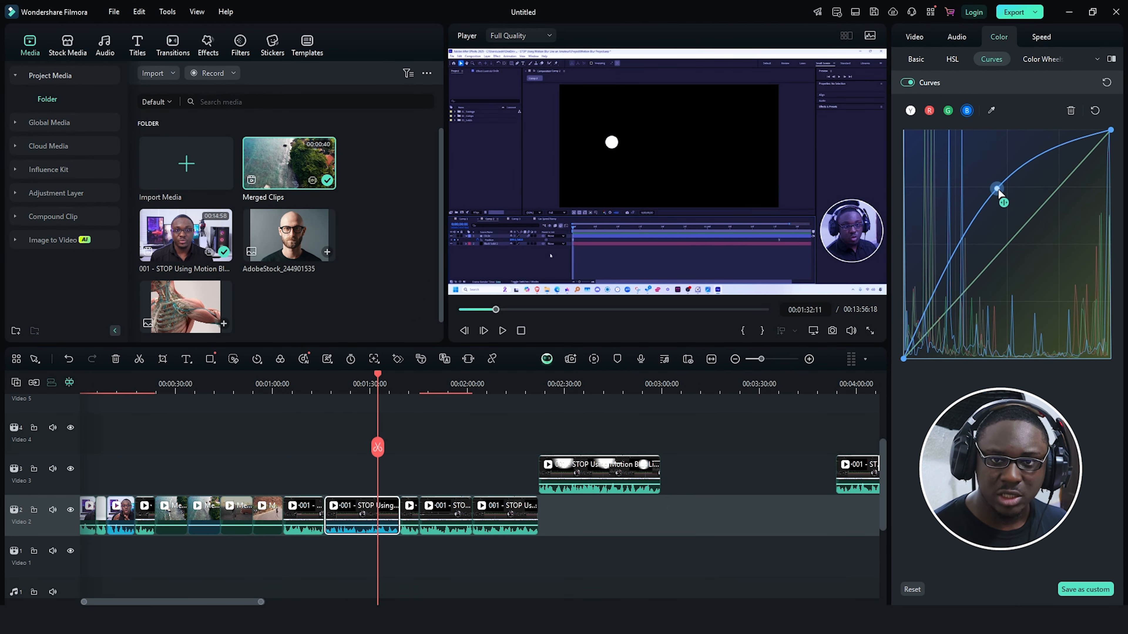
{"action": "left_click", "coordinate": [363, 514]}
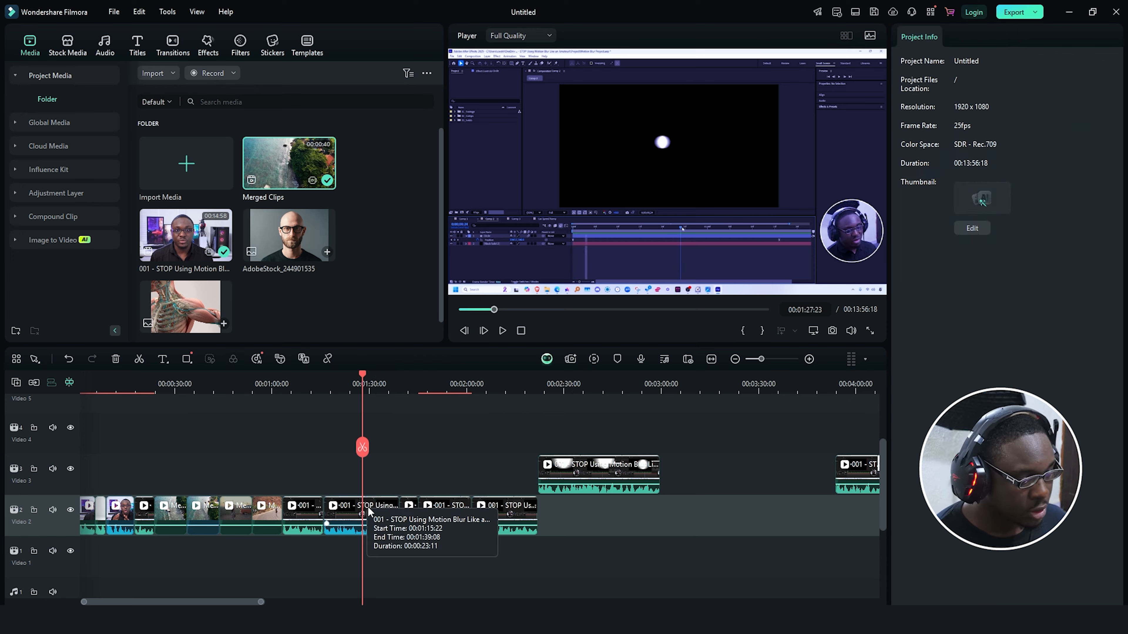
Step: Copy one Video 2 clip's effects and filters and paste them onto the other Video 2 clips
{"action": "right_click", "coordinate": [365, 514]}
{"action": "mouse_move", "coordinate": [529, 338]}
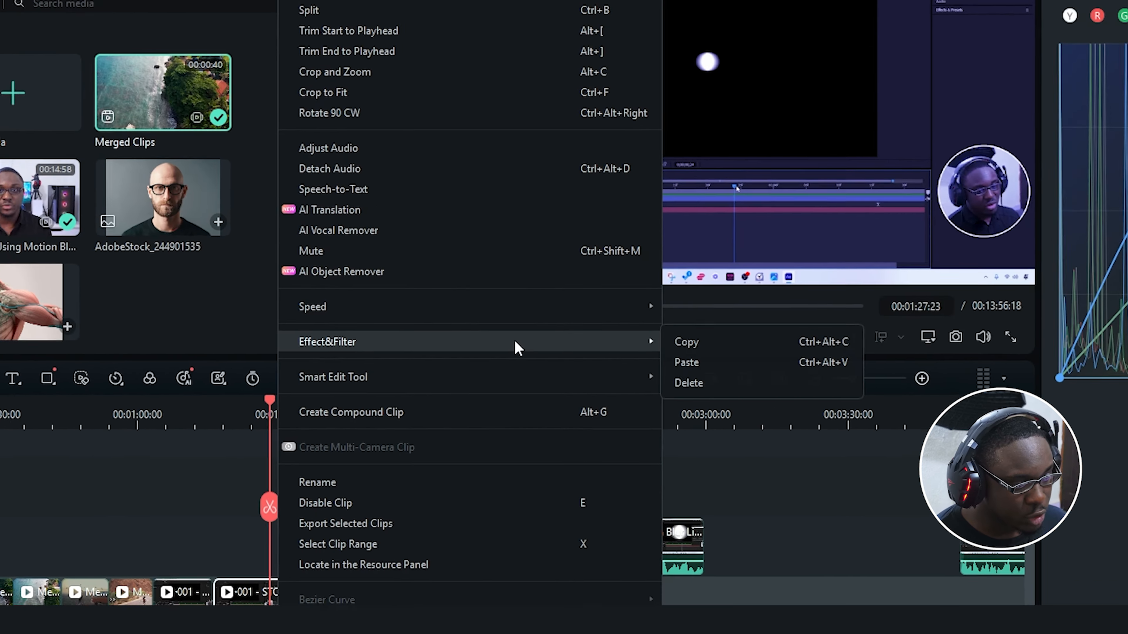
{"action": "left_click", "coordinate": [692, 341]}
{"action": "left_click_drag", "start_coordinate": [275, 470], "coordinate": [62, 537]}
{"action": "left_click", "coordinate": [193, 384]}
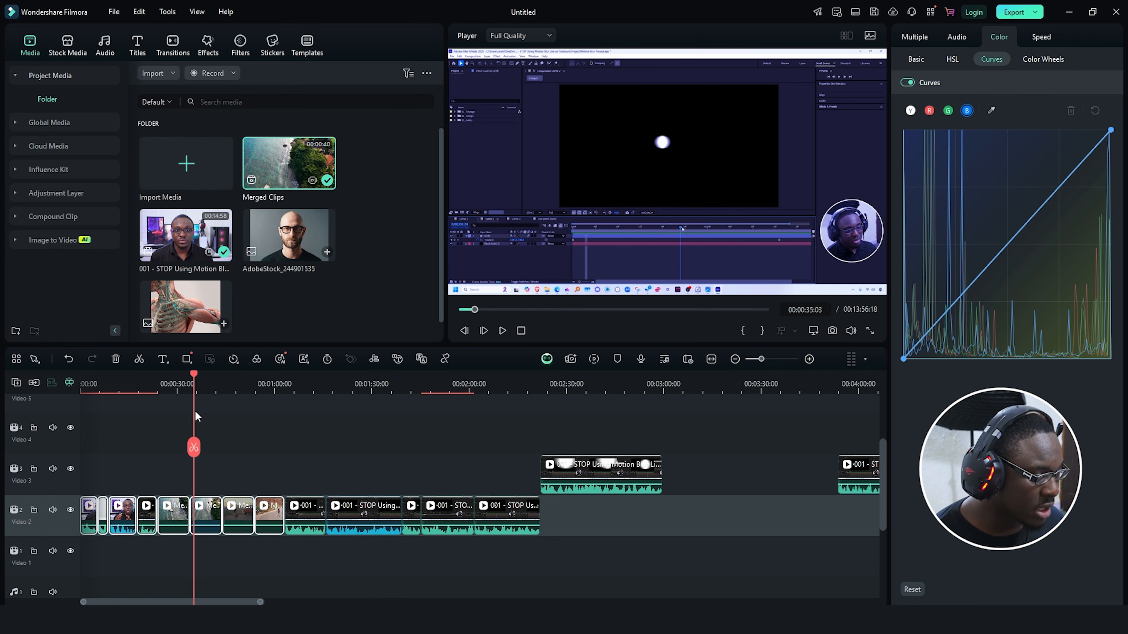
{"action": "right_click", "coordinate": [209, 513]}
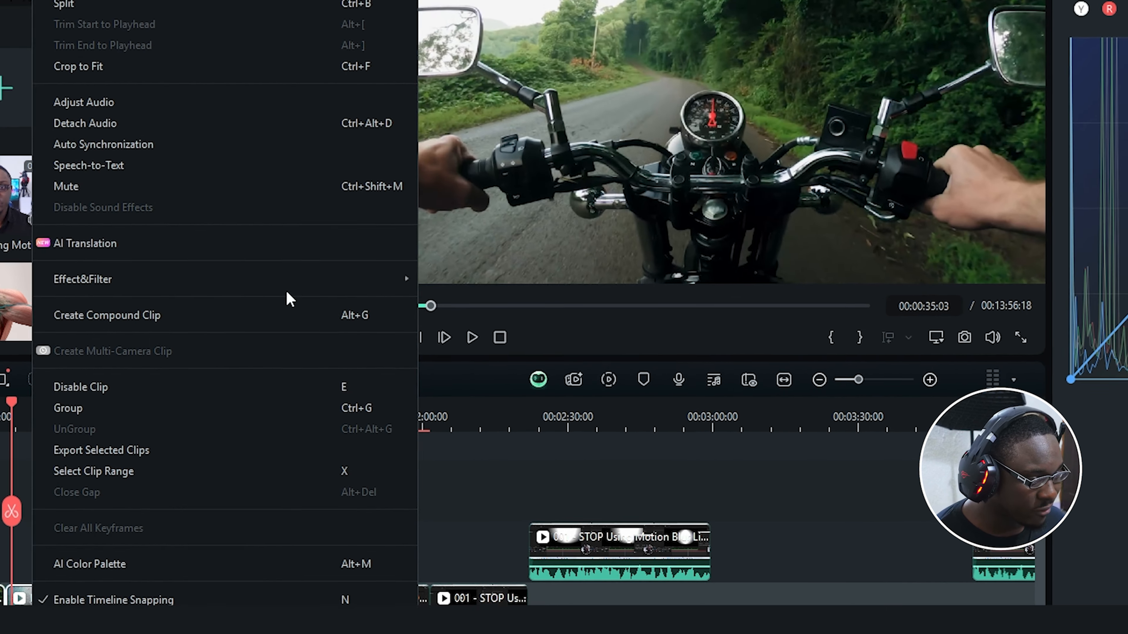
{"action": "mouse_move", "coordinate": [381, 293]}
{"action": "left_click", "coordinate": [451, 282]}
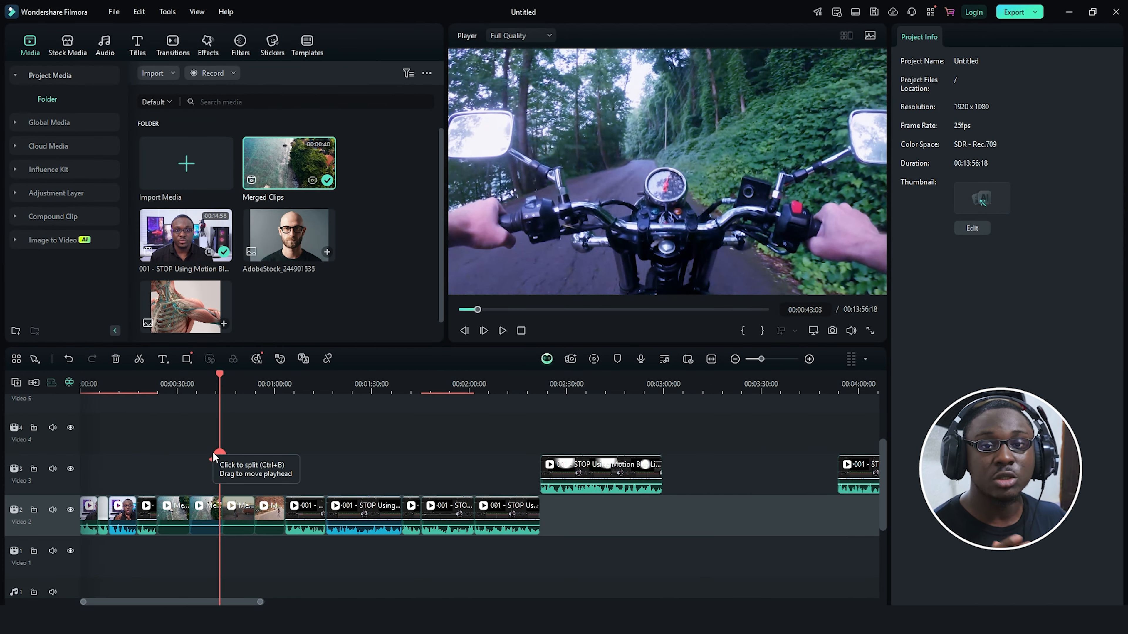
Step: Set the export save location to the project's Export subfolder
{"action": "key", "text": "ctrl+e"}
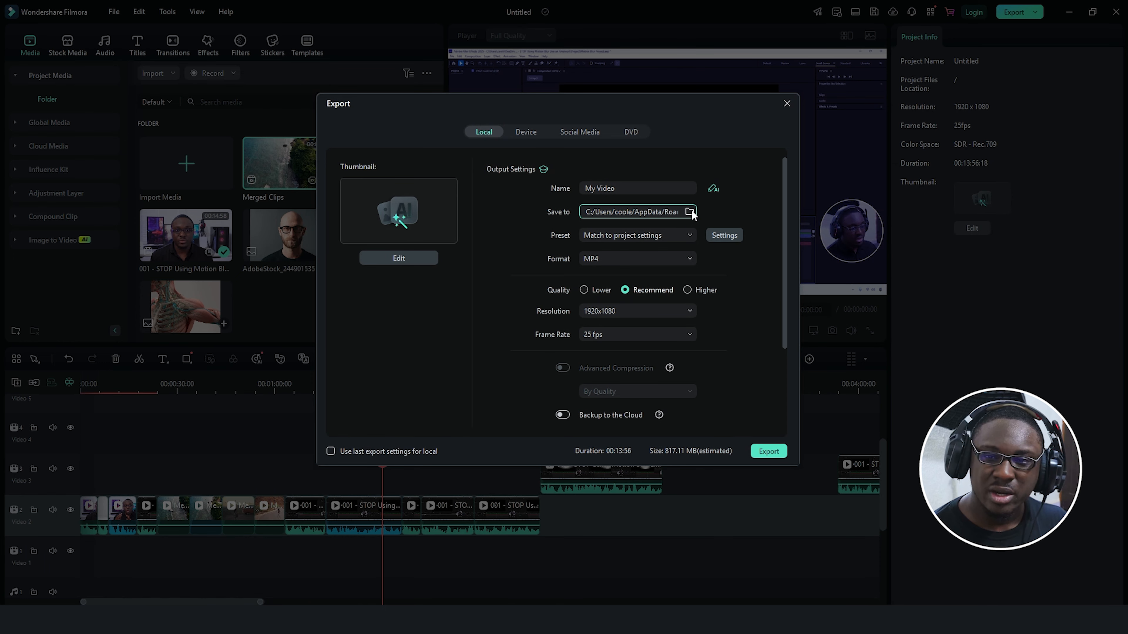
{"action": "left_click", "coordinate": [691, 213]}
{"action": "left_click", "coordinate": [552, 587]}
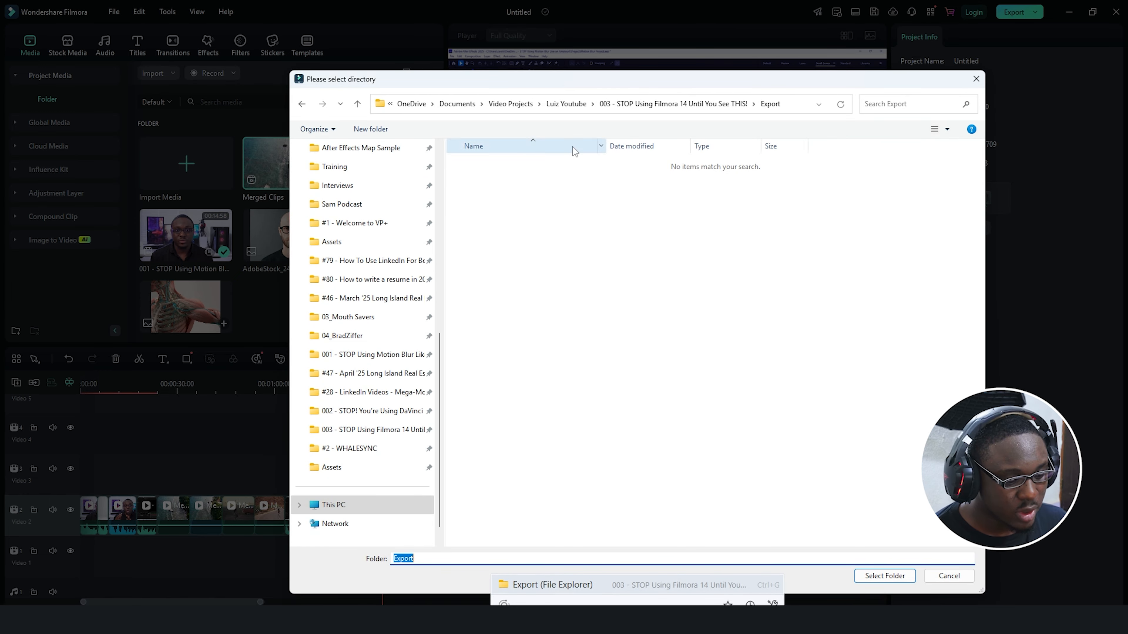
{"action": "left_click", "coordinate": [670, 104]}
{"action": "left_click", "coordinate": [680, 212]}
{"action": "key", "text": "Return"}
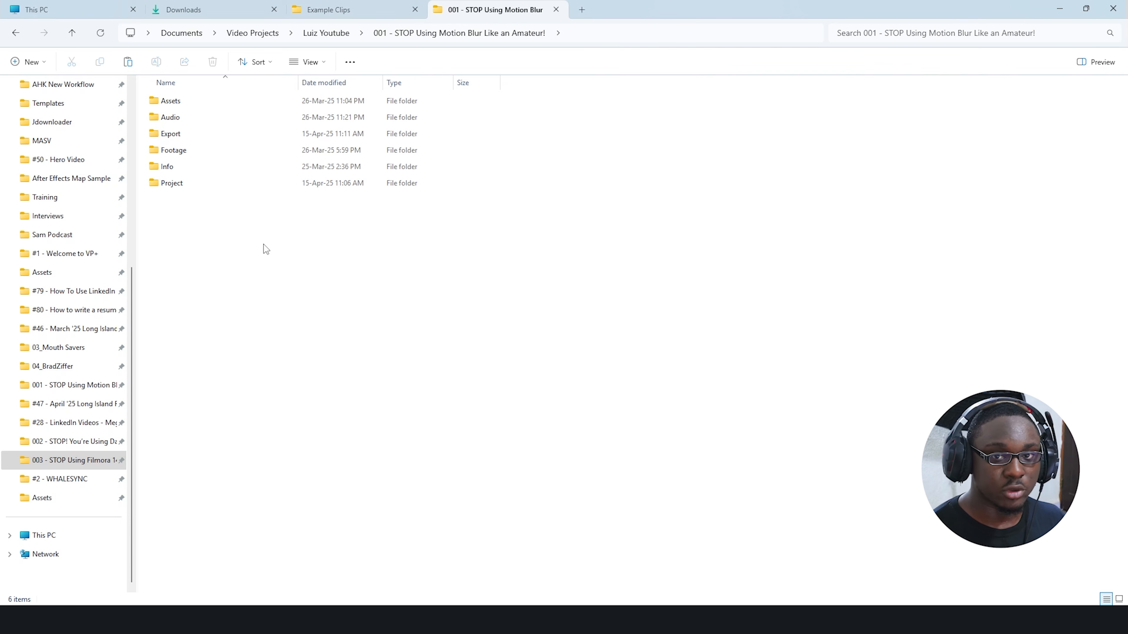
{"action": "left_click_drag", "start_coordinate": [264, 244], "coordinate": [220, 170]}
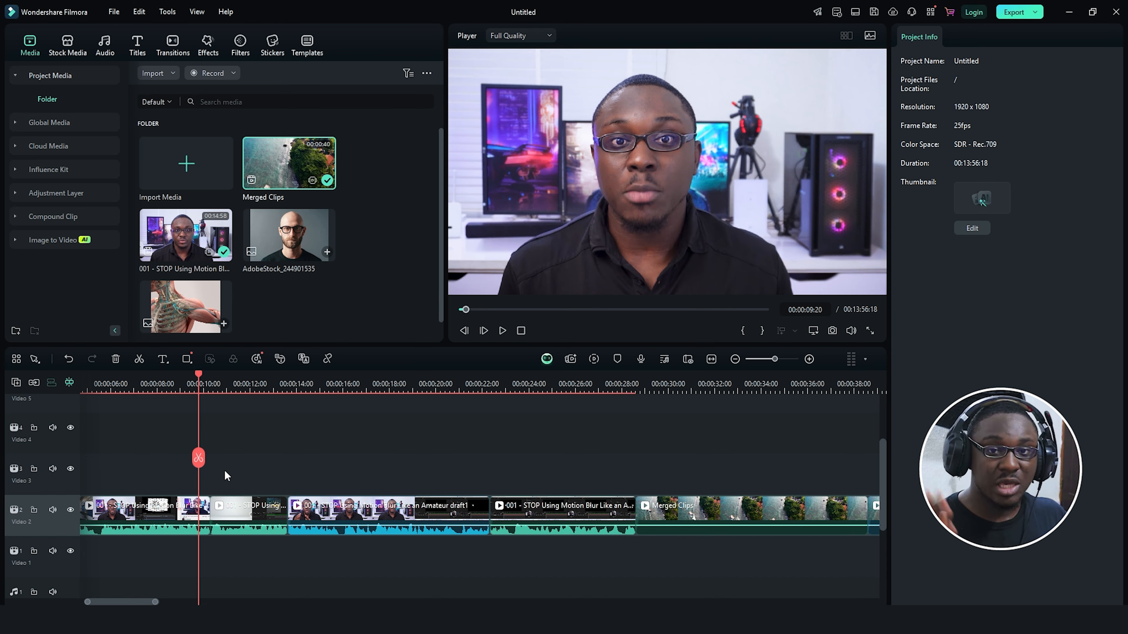
Step: Split the Video 2 clip at the playhead and trim its start to the playhead
{"action": "key", "text": "ctrl+equal"}
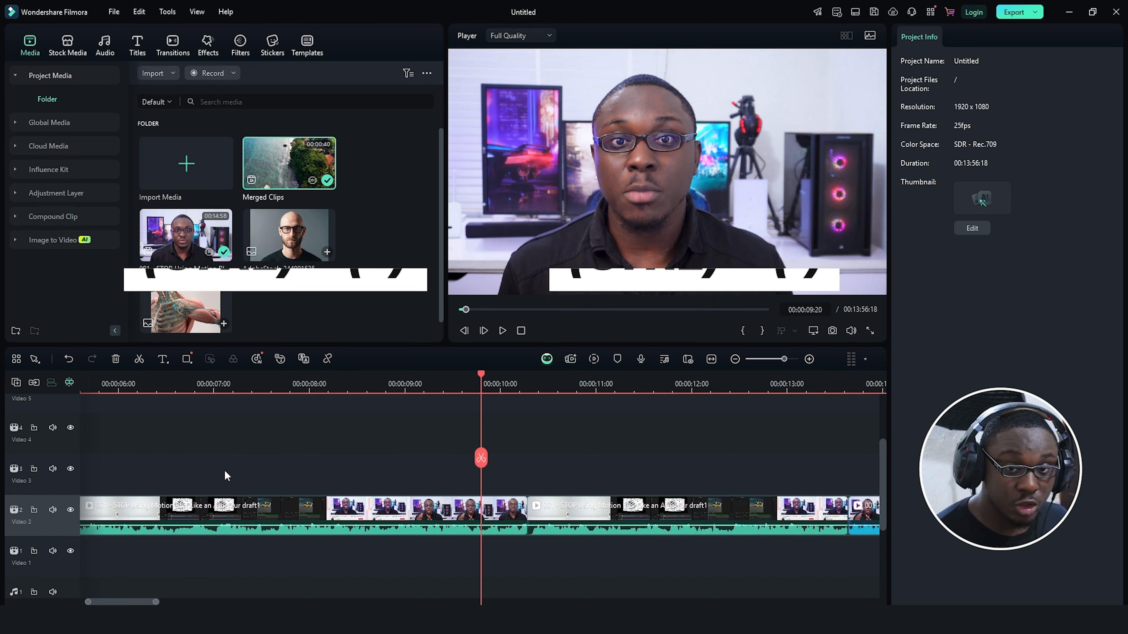
{"action": "key", "text": "ctrl+minus"}
{"action": "key", "text": "ctrl+equal"}
{"action": "key", "text": "ctrl+equal"}
{"action": "key", "text": "ctrl+minus"}
{"action": "key", "text": "ctrl+minus"}
{"action": "key", "text": "ctrl+equal"}
{"action": "key", "text": "ctrl+equal"}
{"action": "left_click", "coordinate": [228, 510]}
{"action": "key", "text": "ctrl+b"}
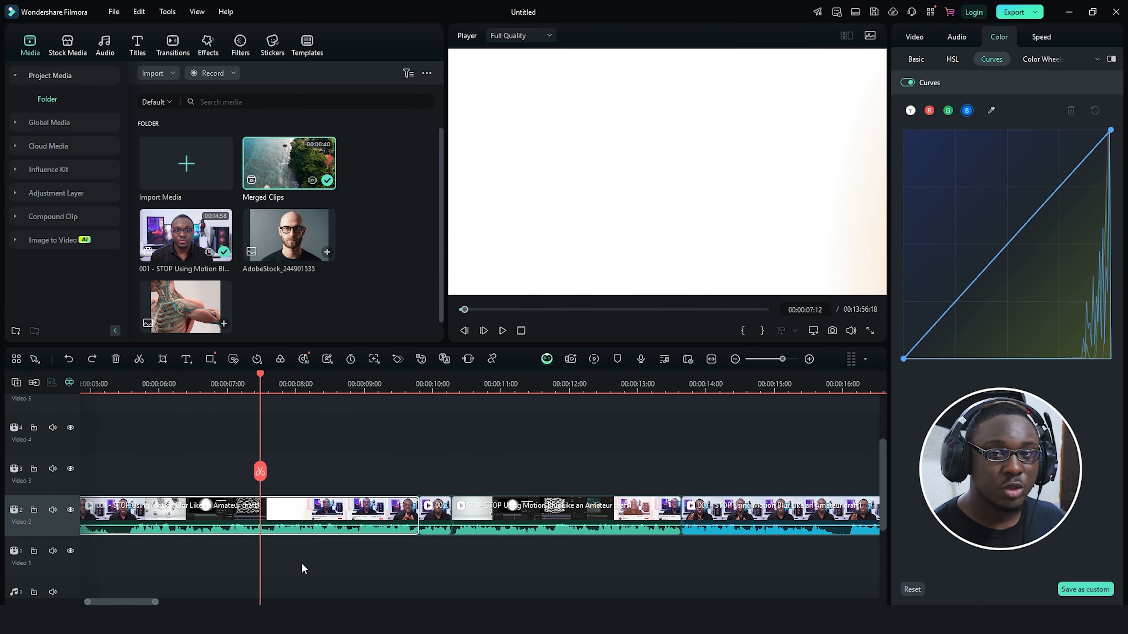
{"action": "key", "text": "alt+bracketright"}
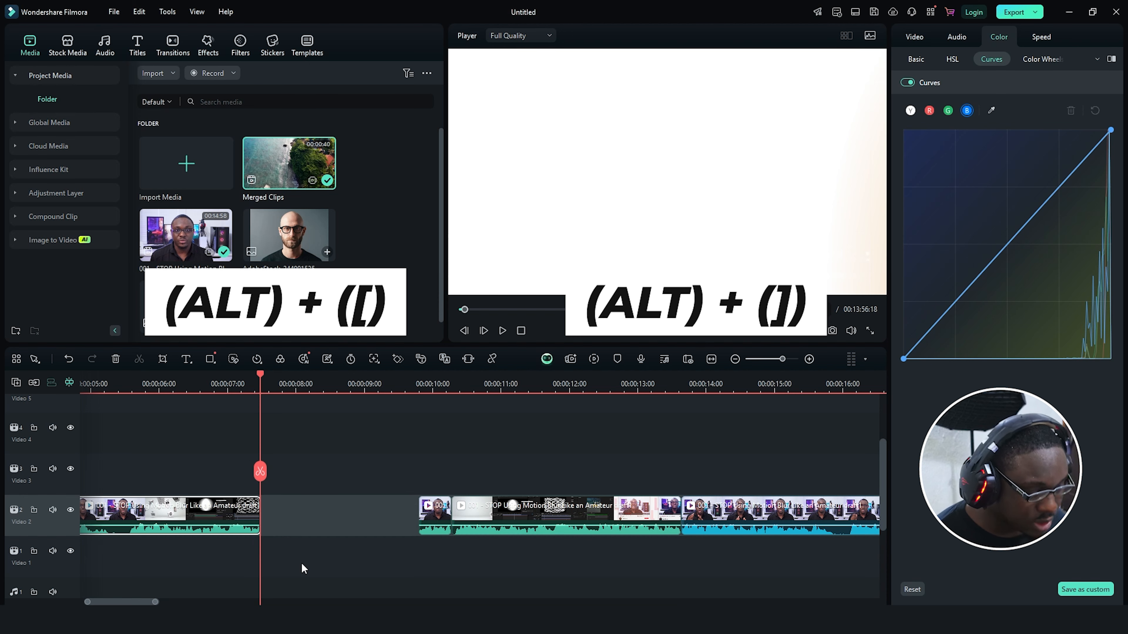
{"action": "key", "text": "ctrl+z"}
{"action": "key", "text": "alt+bracketleft"}
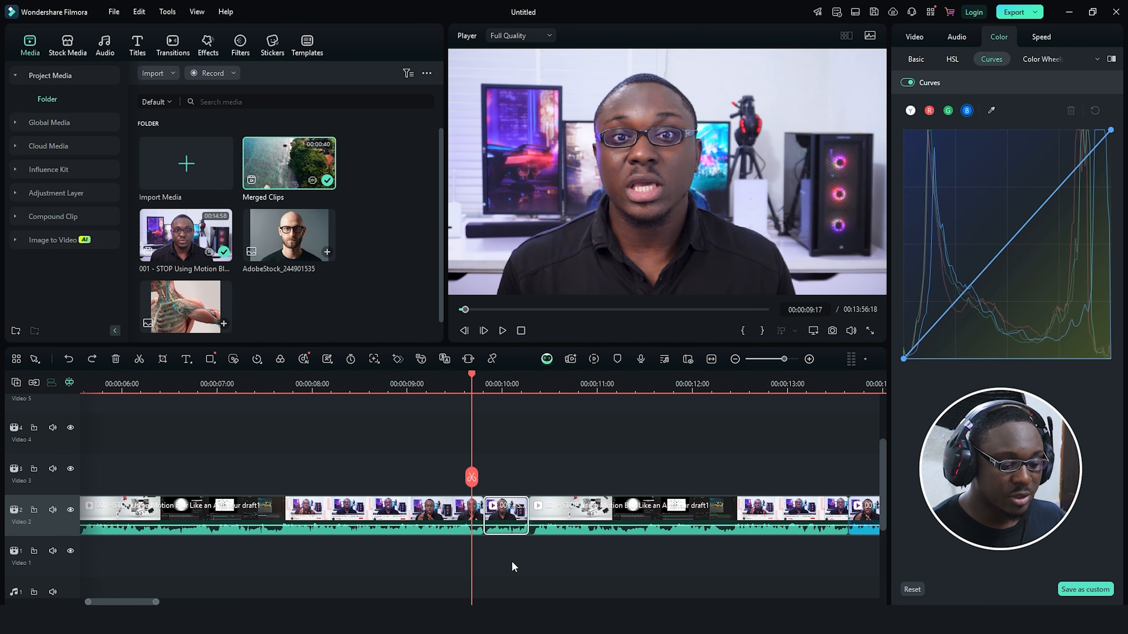
Step: Ripple-delete the split-off section so no gap remains, then scrub the playhead to 8:18
{"action": "key", "text": "Delete"}
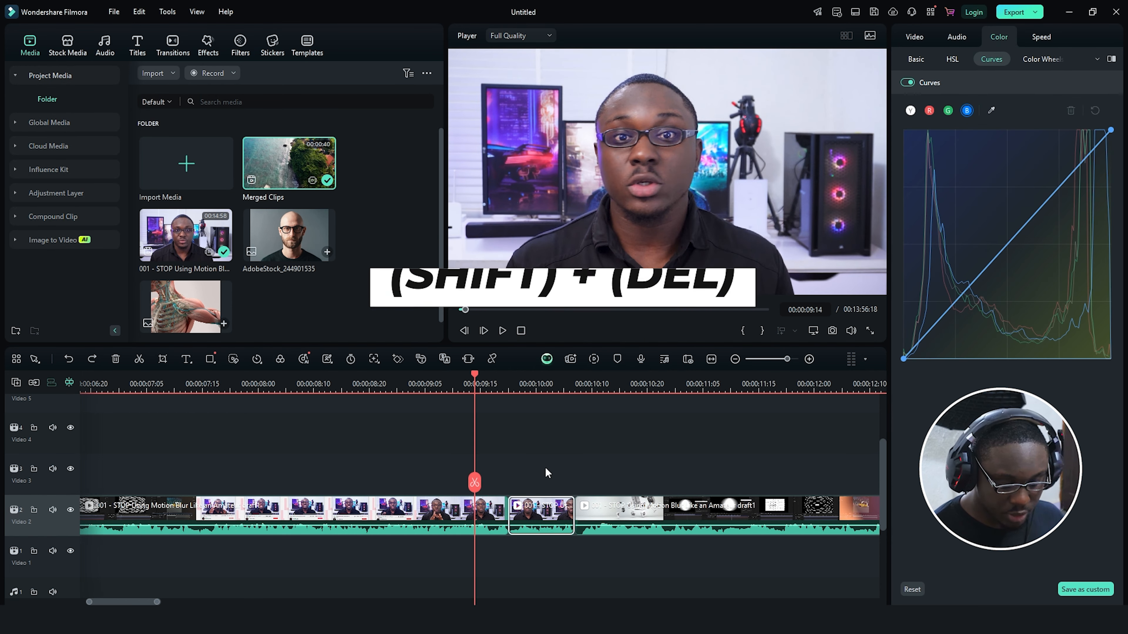
{"action": "key", "text": "shift+Delete"}
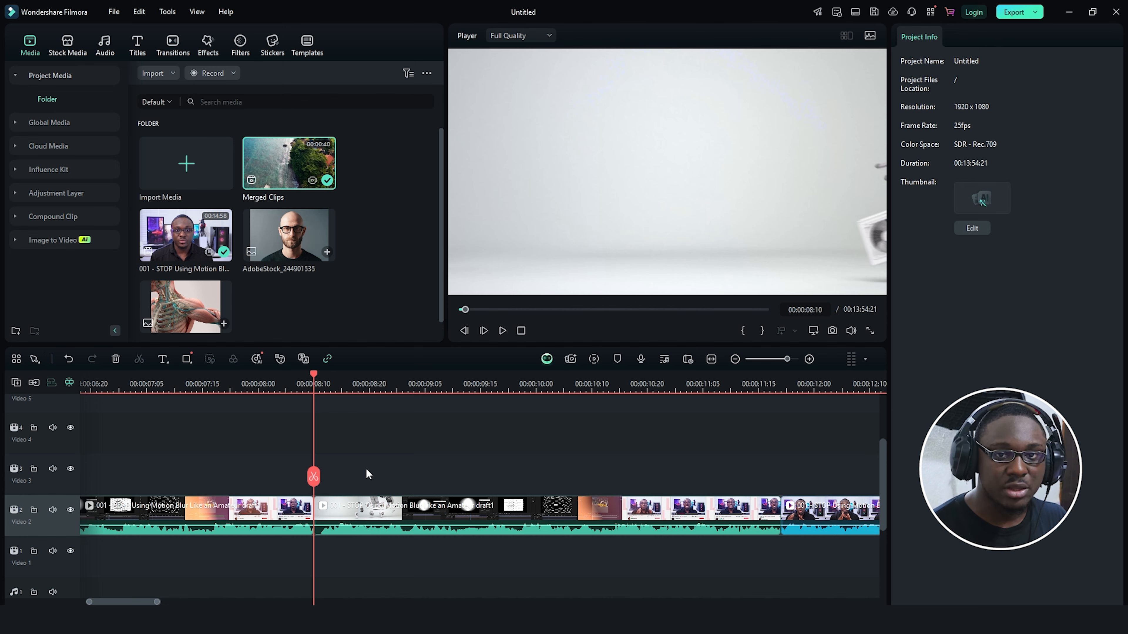
{"action": "left_click", "coordinate": [366, 472]}
{"action": "mouse_move", "coordinate": [364, 467]}
{"action": "left_mouse_down"}
{"action": "mouse_move", "coordinate": [364, 448]}
{"action": "mouse_move", "coordinate": [337, 449]}
{"action": "mouse_move", "coordinate": [357, 452]}
{"action": "left_mouse_up"}
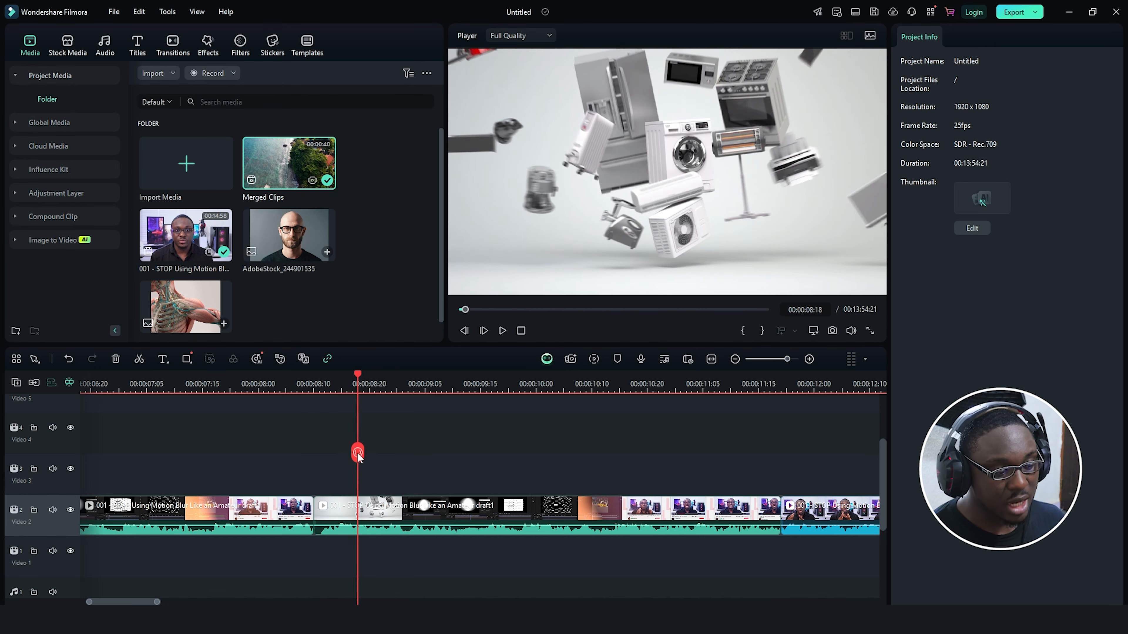